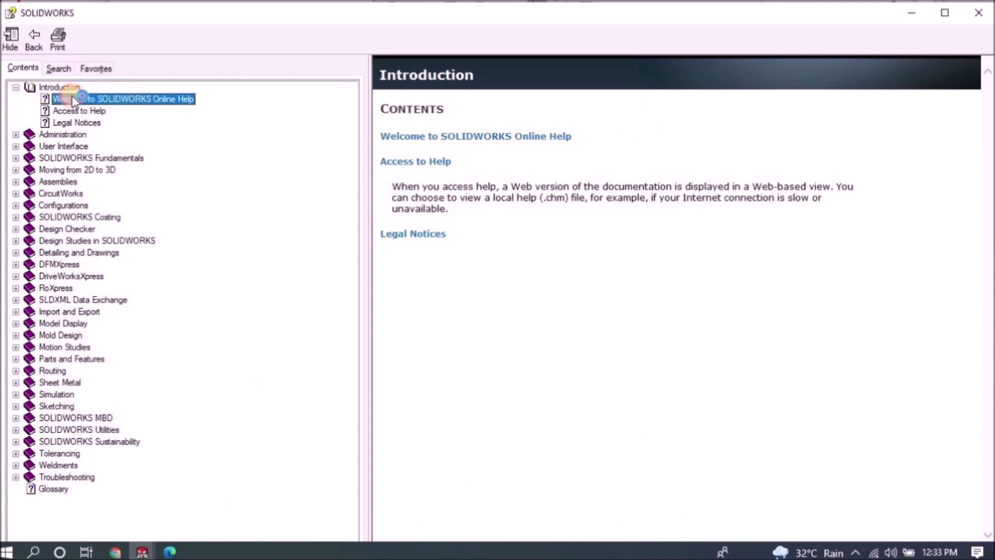
# - Browse the Introduction and Administration topics in the help contents, including the installation and administration guide
pyautogui.click(75, 111)
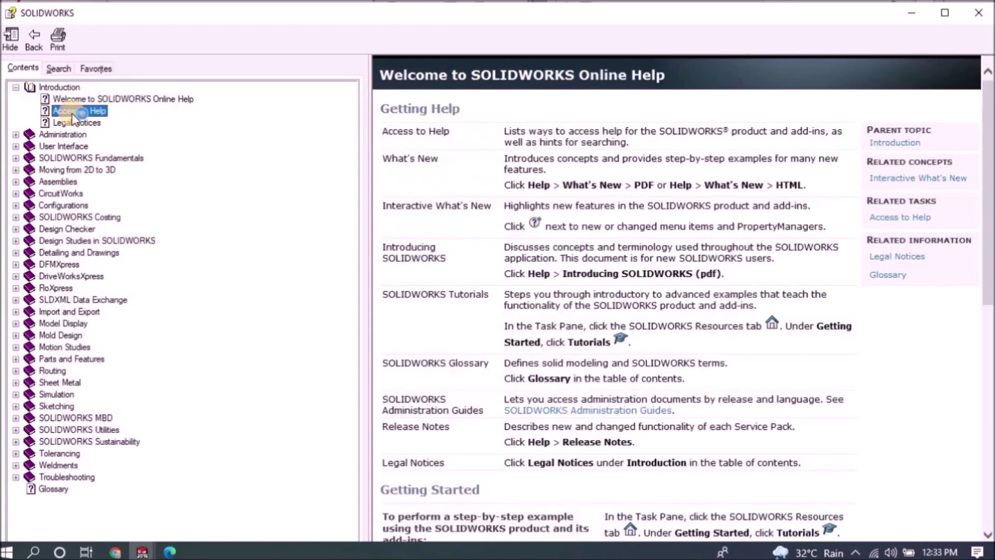
pyautogui.click(75, 124)
pyautogui.click(16, 134)
pyautogui.click(57, 134)
pyautogui.click(78, 148)
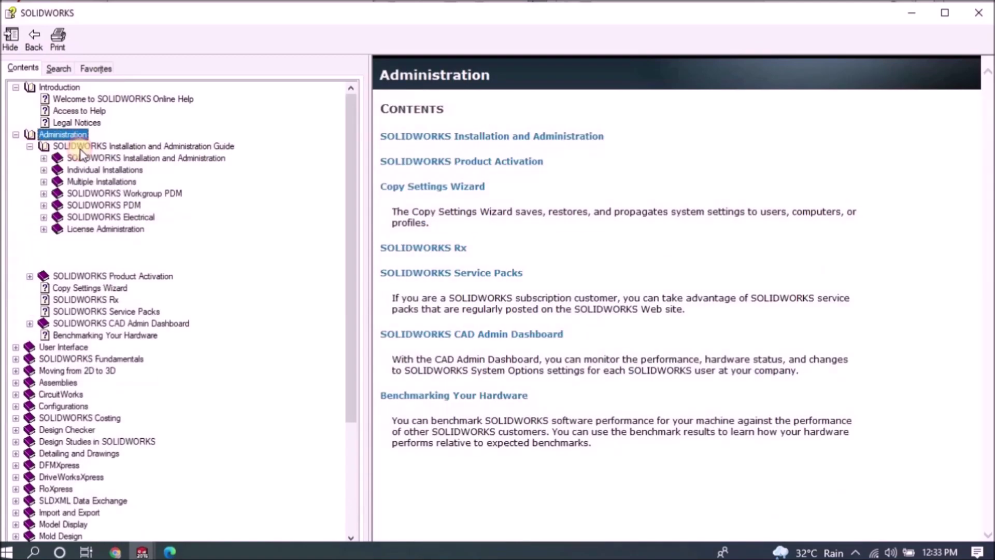
pyautogui.click(57, 159)
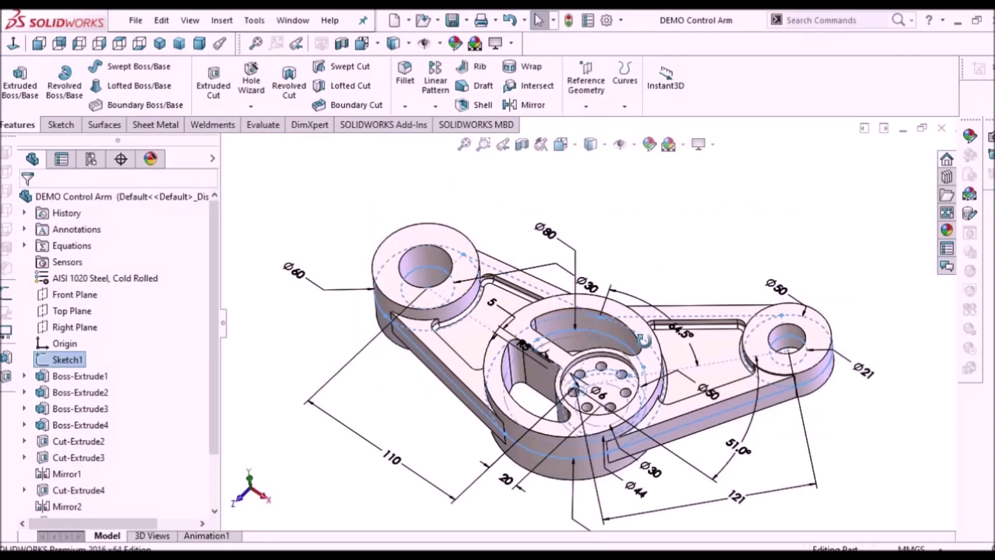
pyautogui.moveTo(685, 258)
pyautogui.mouseDown(button='middle')
pyautogui.moveTo(742, 265)
pyautogui.moveTo(733, 295)
pyautogui.moveTo(635, 311)
pyautogui.moveTo(674, 247)
pyautogui.mouseUp(button='middle')
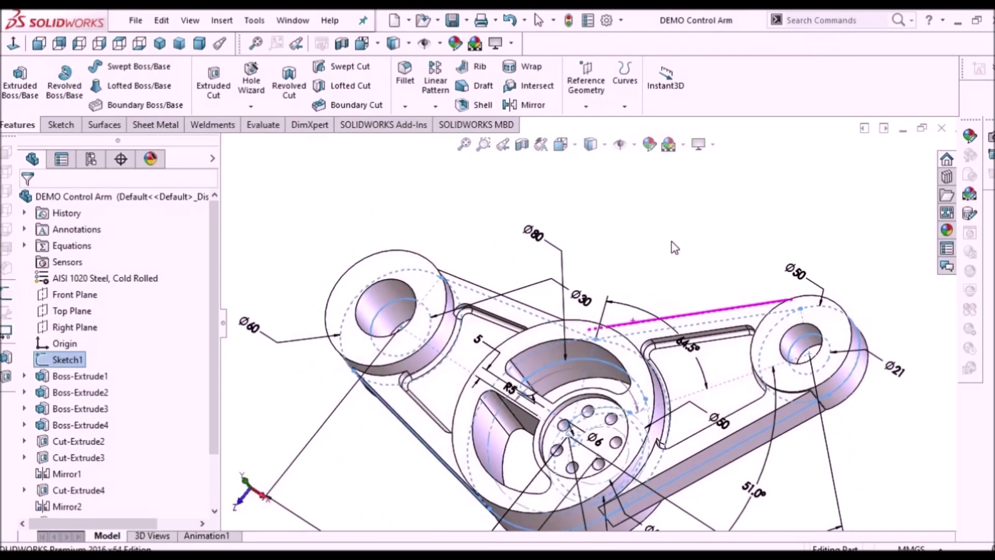
pyautogui.click(675, 245)
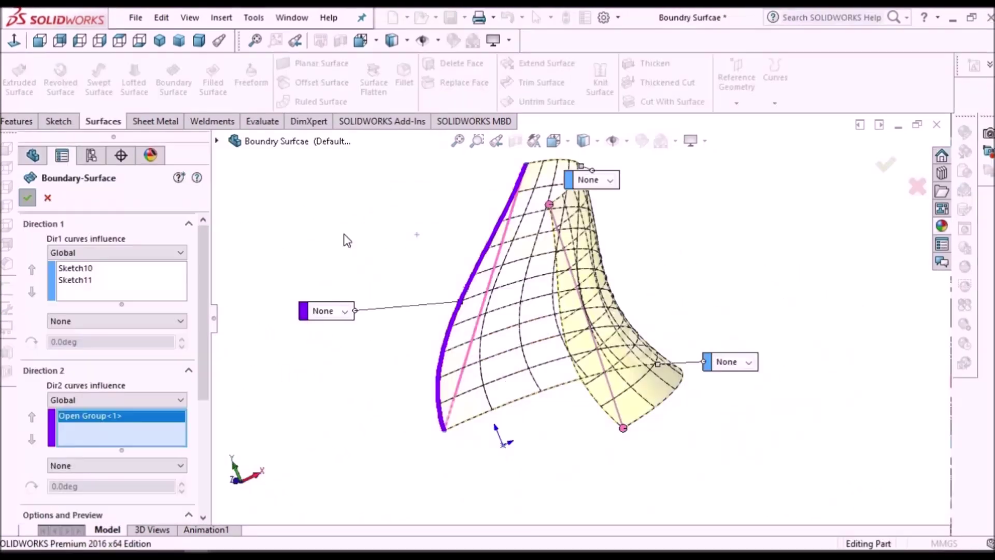
# - Create the boundary surface from Sketch10 and Sketch11 in direction 1 and the open curve group in direction 2
pyautogui.press('Return')
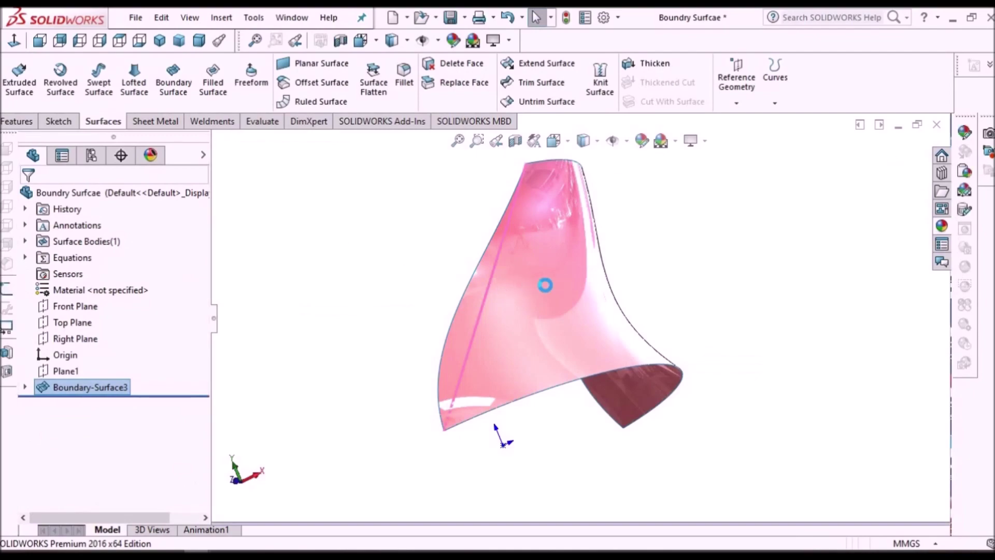
pyautogui.moveTo(586, 322); pyautogui.dragTo(480, 313, button='middle')
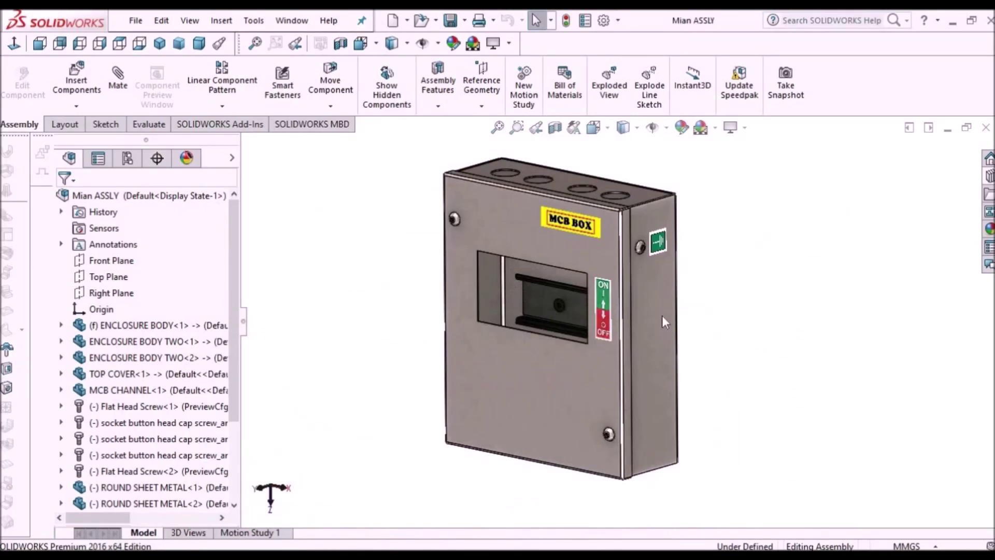
pyautogui.scroll(-2, 662, 316)
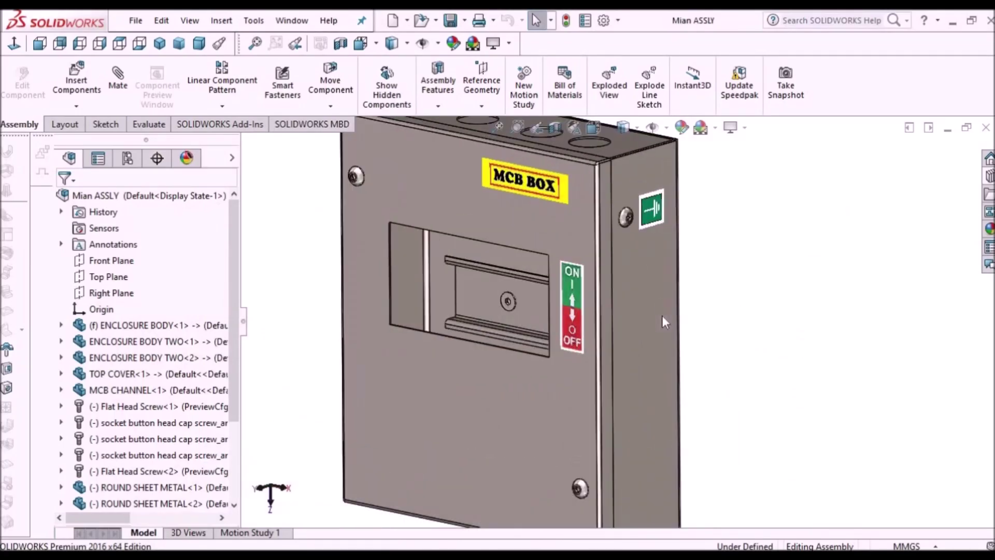
pyautogui.scroll(4, 662, 316)
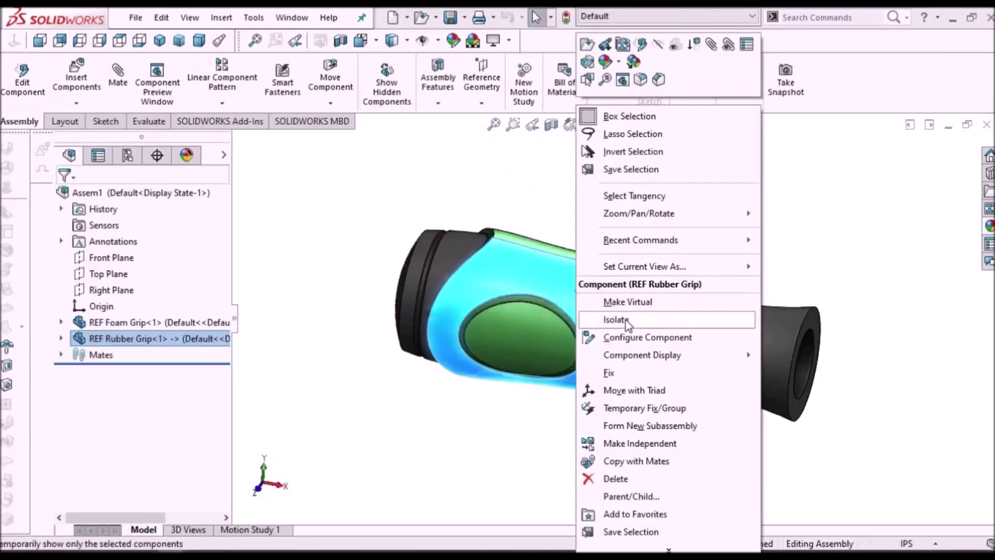
pyautogui.press('Escape')
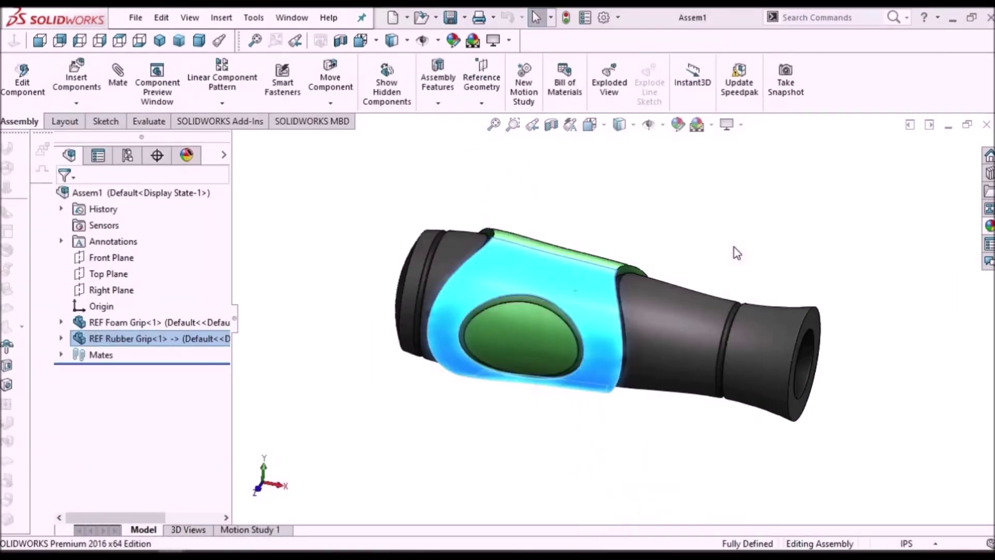
pyautogui.click(737, 253)
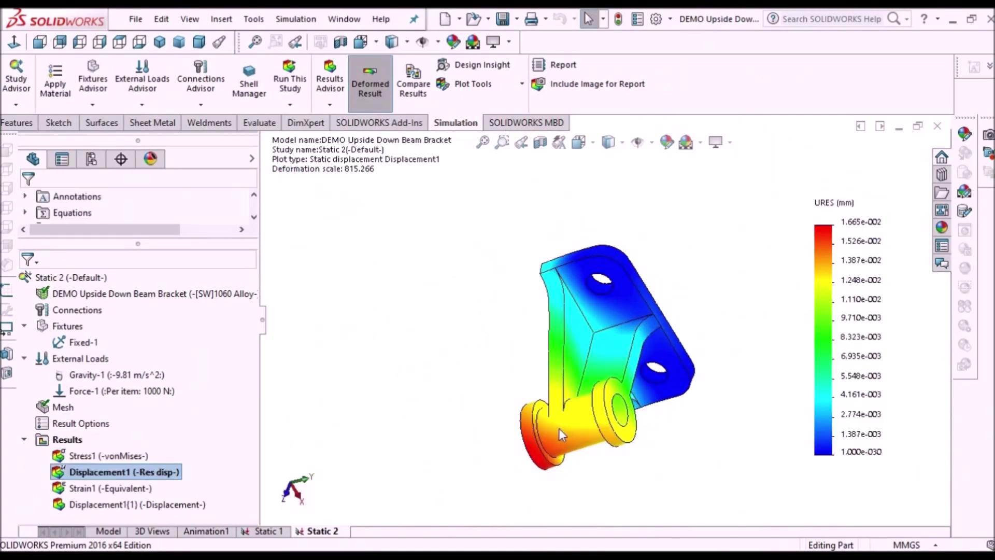
pyautogui.scroll(-2, 560, 429)
pyautogui.scroll(1, 576, 452)
pyautogui.moveTo(601, 460); pyautogui.dragTo(597, 480, button='middle')
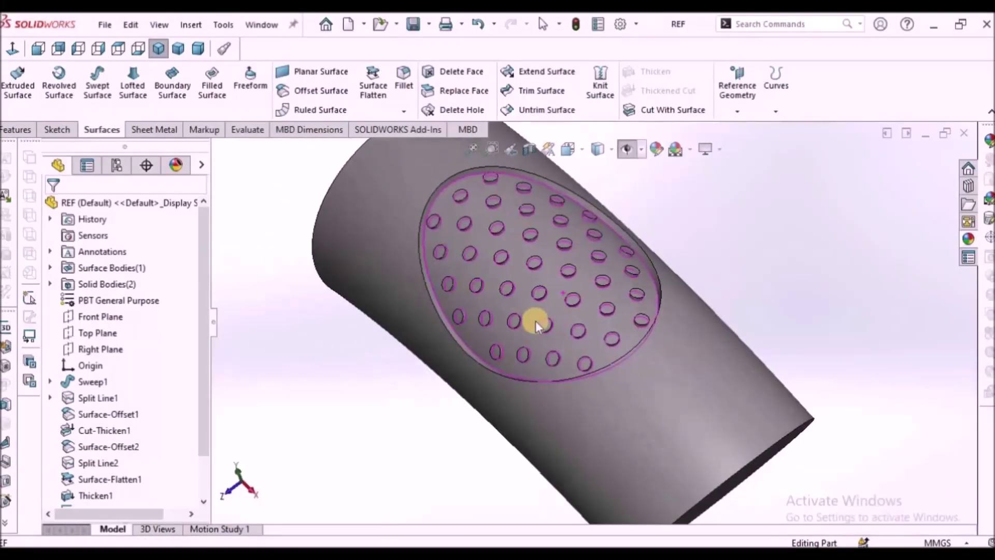
pyautogui.scroll(3, 536, 322)
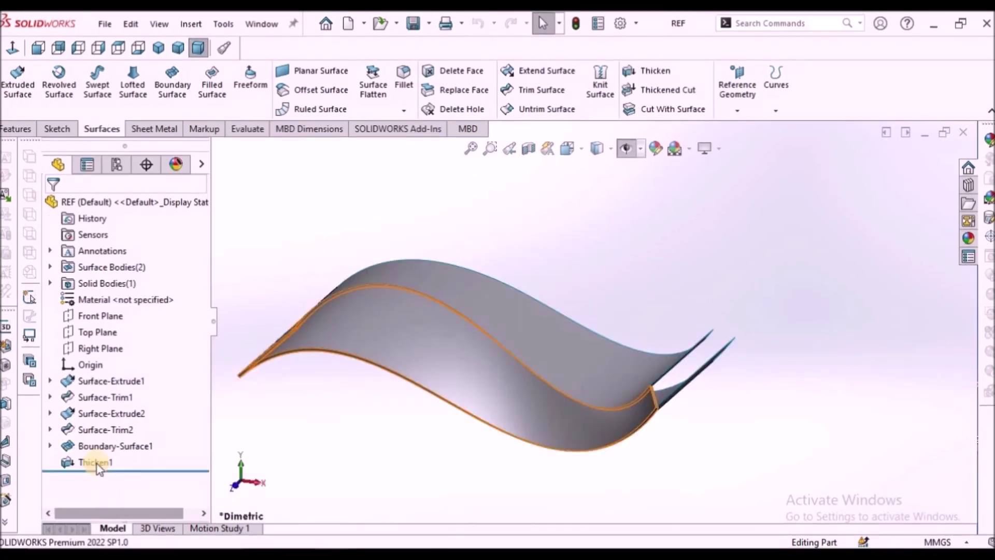
# - Hide the solid body of the Thicken1 feature between the two wavy surfaces
pyautogui.rightClick(96, 463)
pyautogui.click(109, 239)
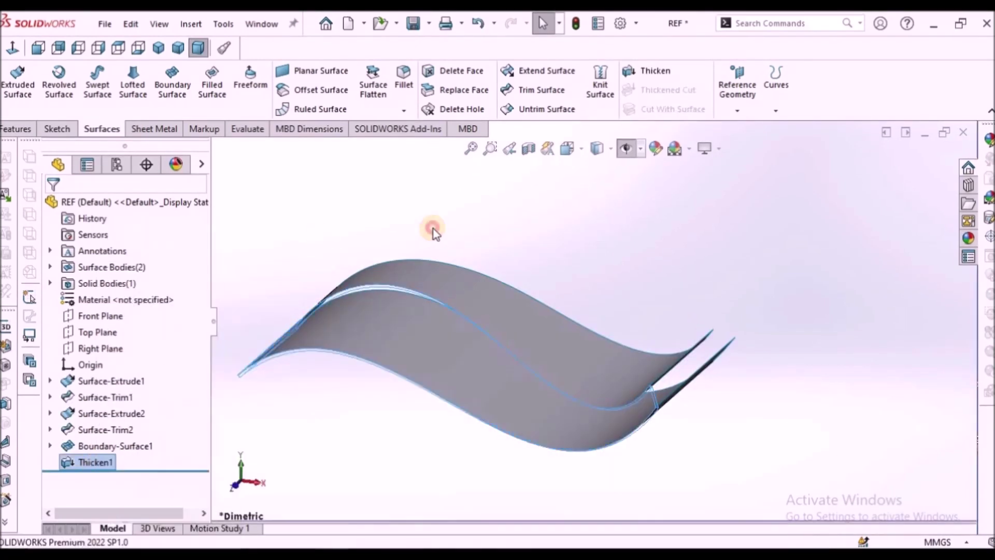
pyautogui.scroll(2, 534, 319)
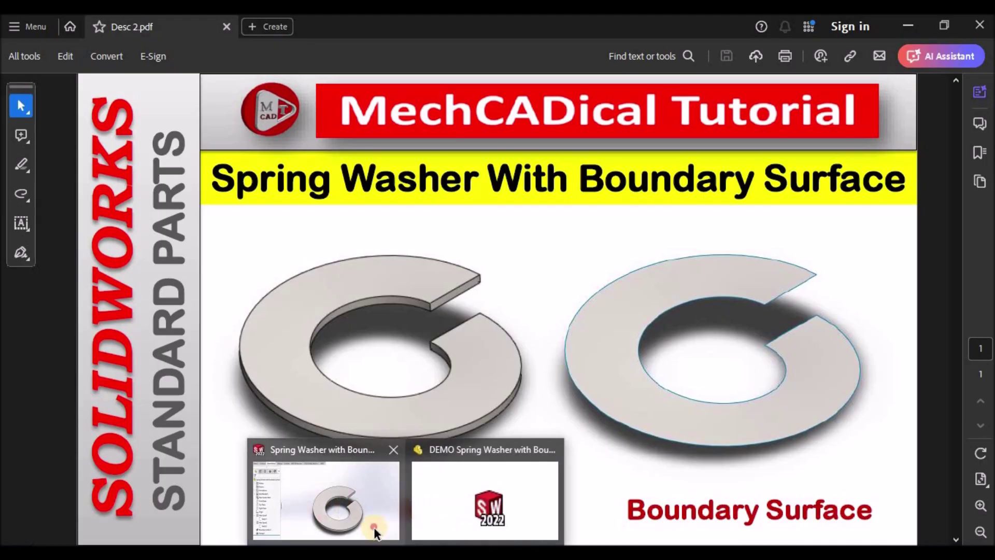
# - Open the finished spring washer part and examine its shape from several sides and in the dimetric view
pyautogui.click(378, 527)
pyautogui.moveTo(678, 299); pyautogui.dragTo(346, 324, button='middle')
pyautogui.moveTo(551, 273); pyautogui.dragTo(603, 295, button='middle')
pyautogui.moveTo(686, 309); pyautogui.dragTo(518, 191, button='middle')
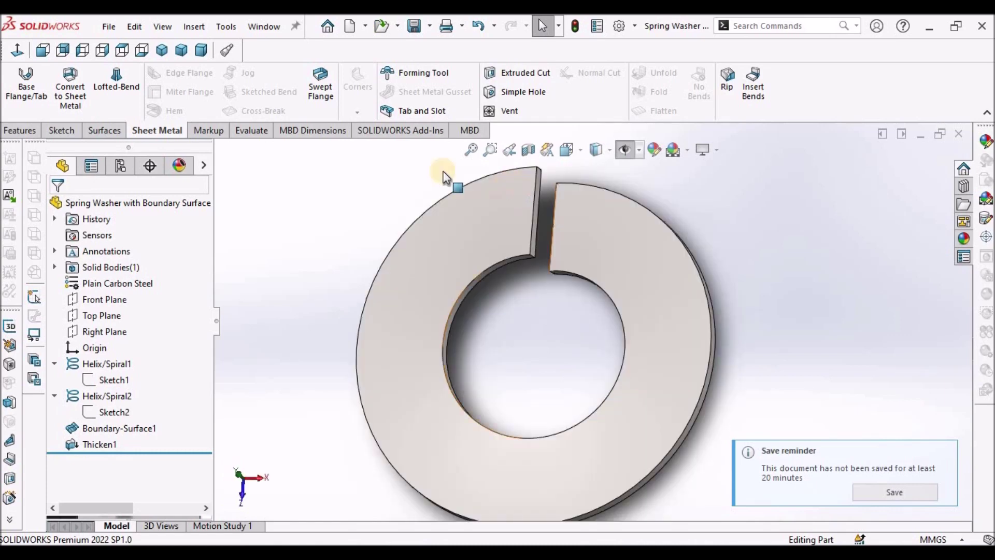
pyautogui.click(201, 50)
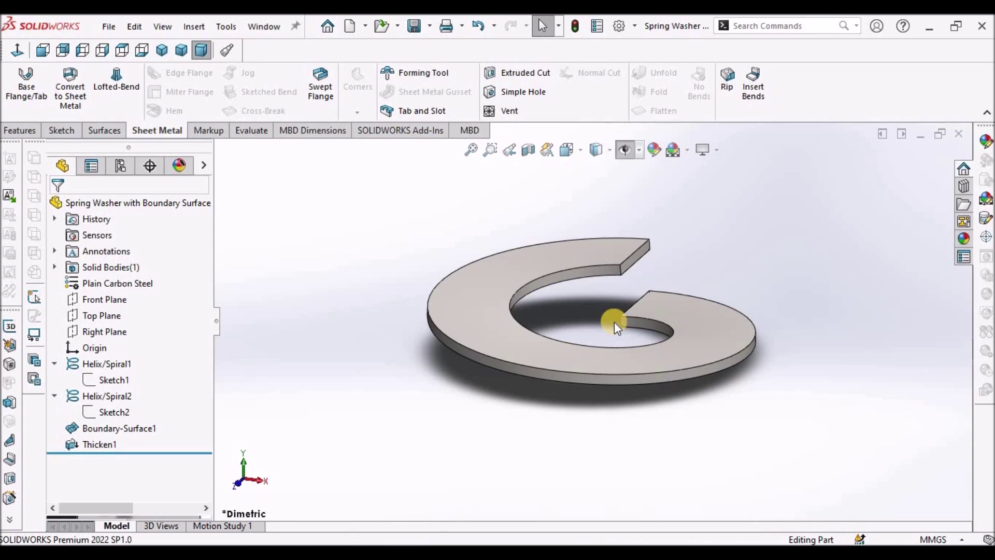
# - Switch to the empty DEMO spring washer part and start a sketch on the Top Plane
pyautogui.click(264, 26)
pyautogui.click(336, 198)
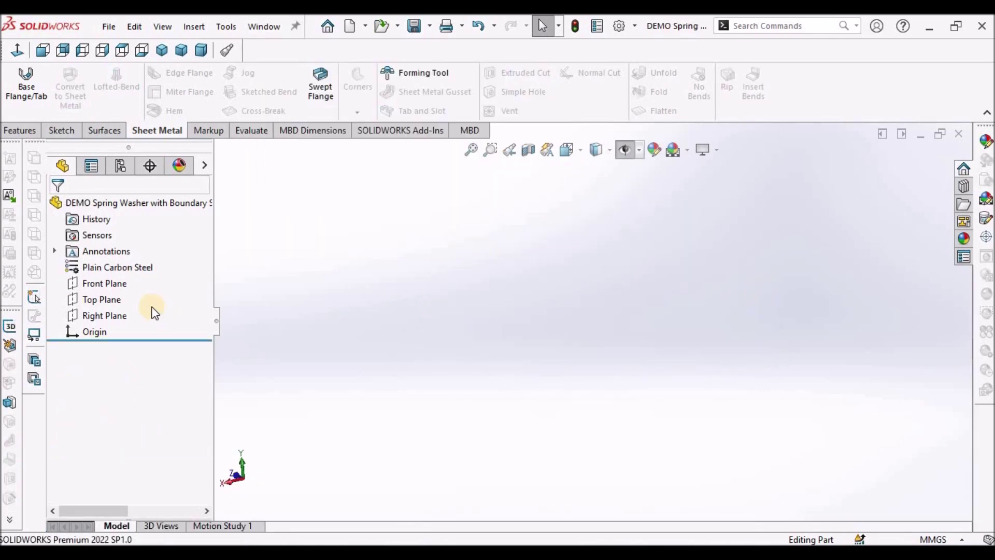
pyautogui.click(111, 300)
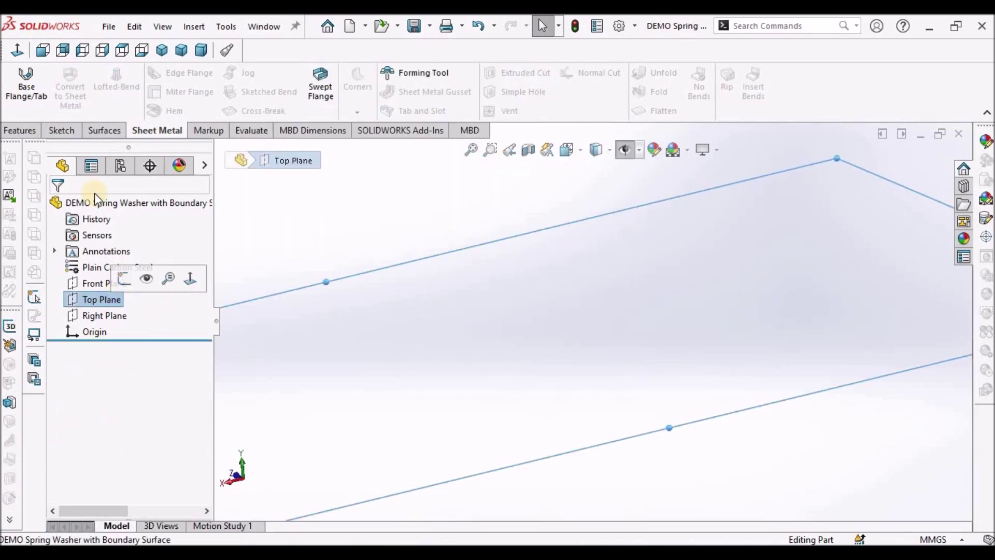
pyautogui.click(52, 130)
pyautogui.click(18, 78)
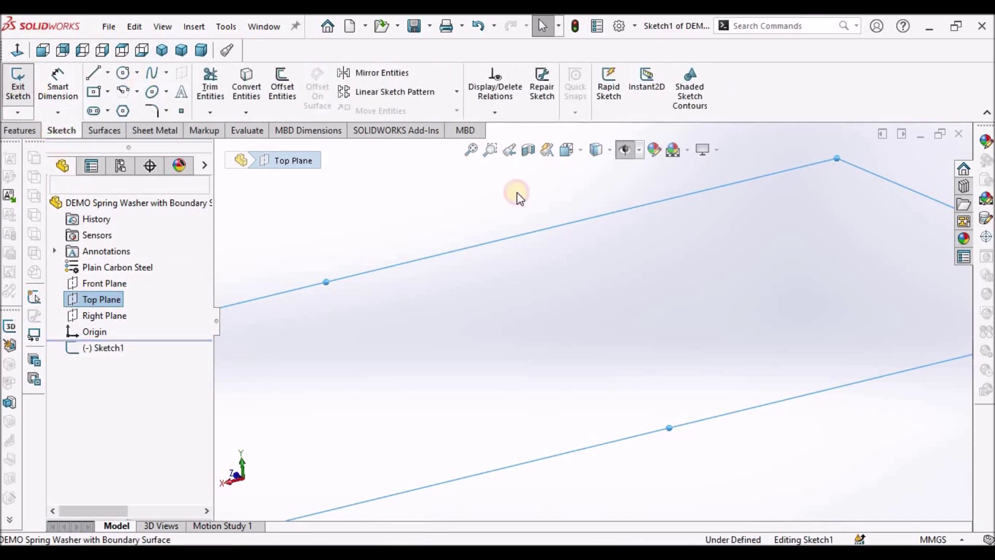
# - Sketch a circle about 30 mm in diameter centred on the origin
pyautogui.click(123, 74)
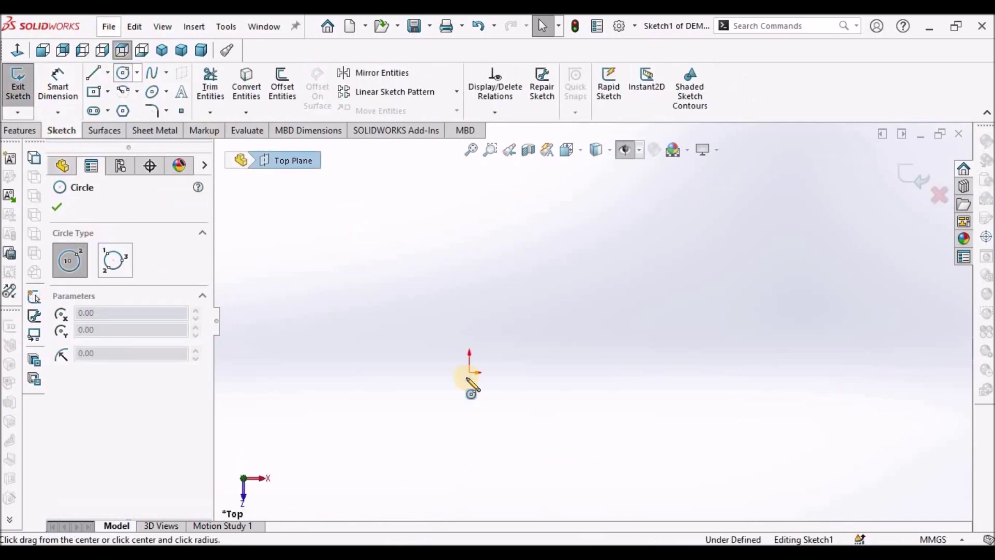
pyautogui.click(469, 372)
pyautogui.click(551, 322)
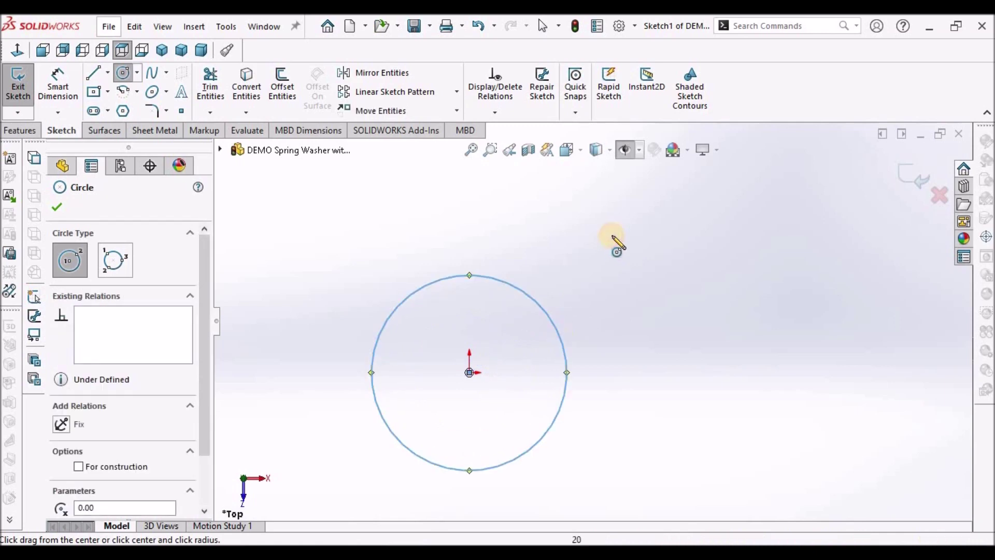
pyautogui.rightClick(615, 247)
pyautogui.click(643, 244)
# - Dimension the circle's diameter as 60 mm
pyautogui.click(58, 83)
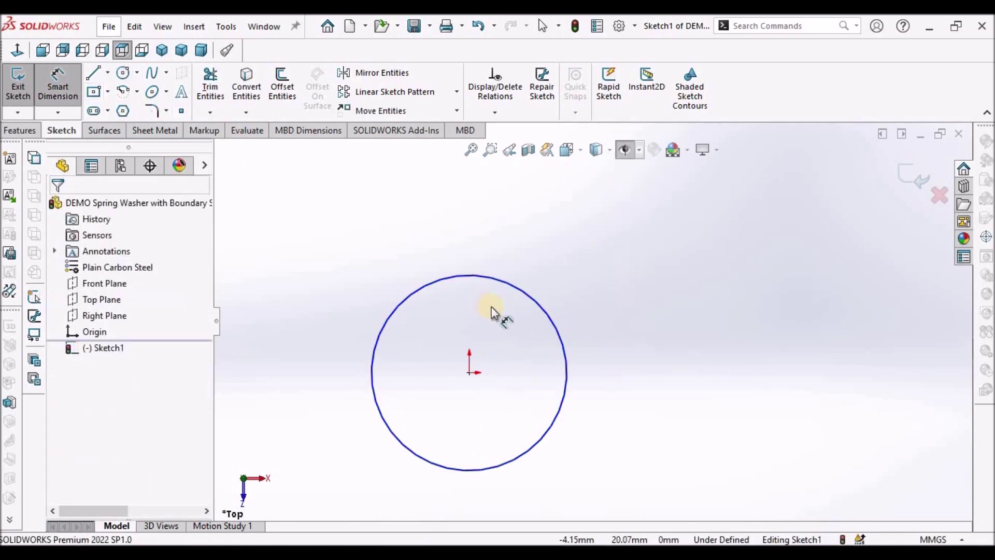
pyautogui.click(542, 306)
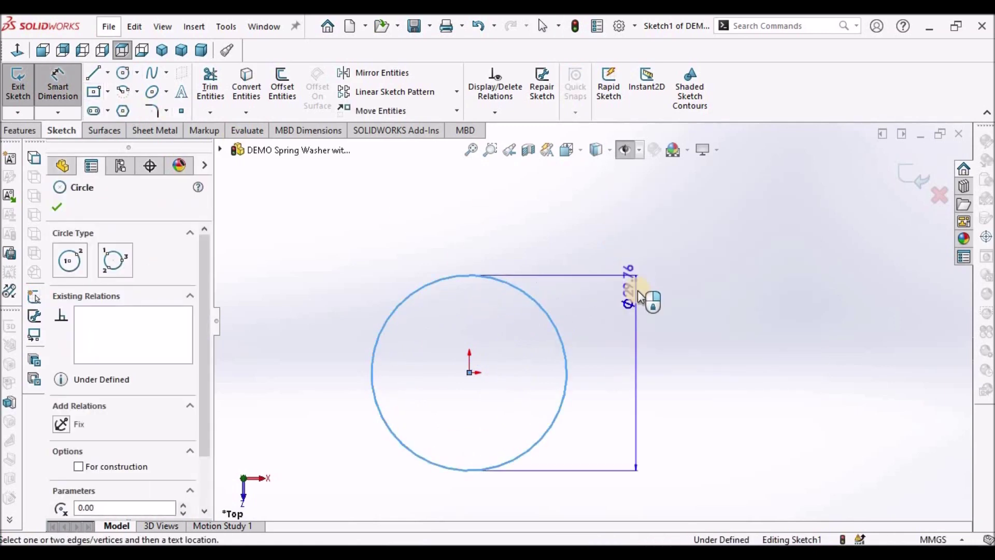
pyautogui.click(690, 251)
pyautogui.write('60')
pyautogui.press('Return')
pyautogui.rightClick(697, 324)
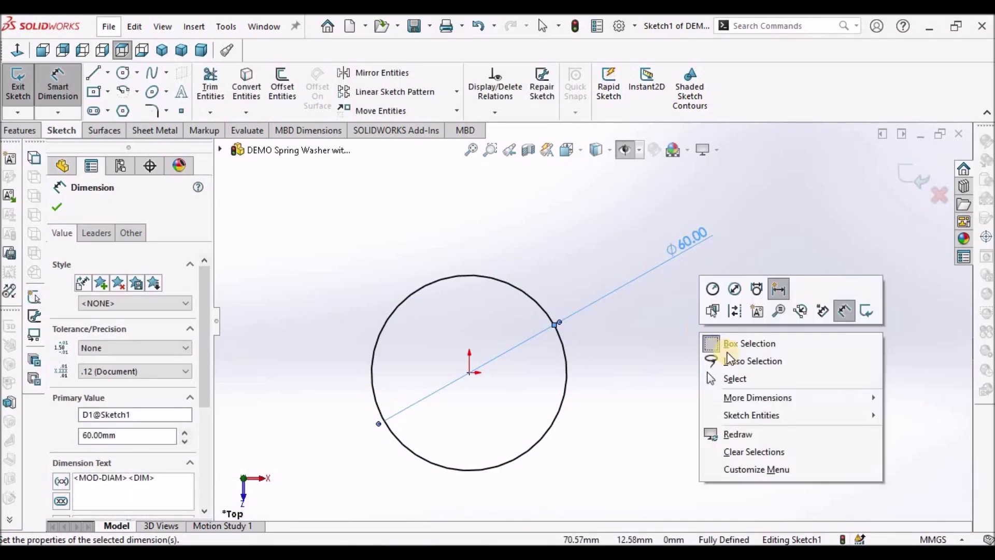
pyautogui.click(732, 378)
# - Exit the circle sketch and turn off the hiding of all item types to display it in the dimetric view
pyautogui.click(904, 176)
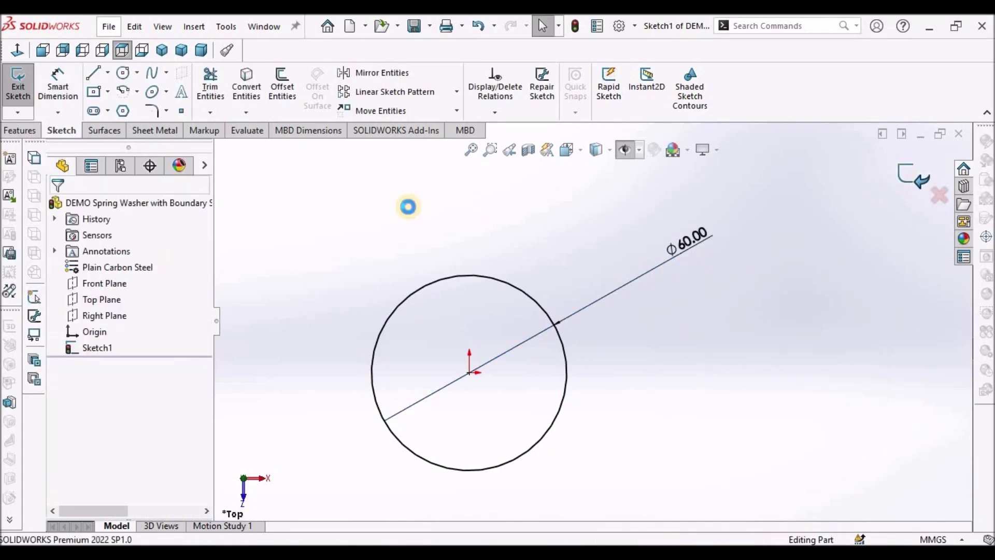
pyautogui.click(443, 242)
pyautogui.click(626, 150)
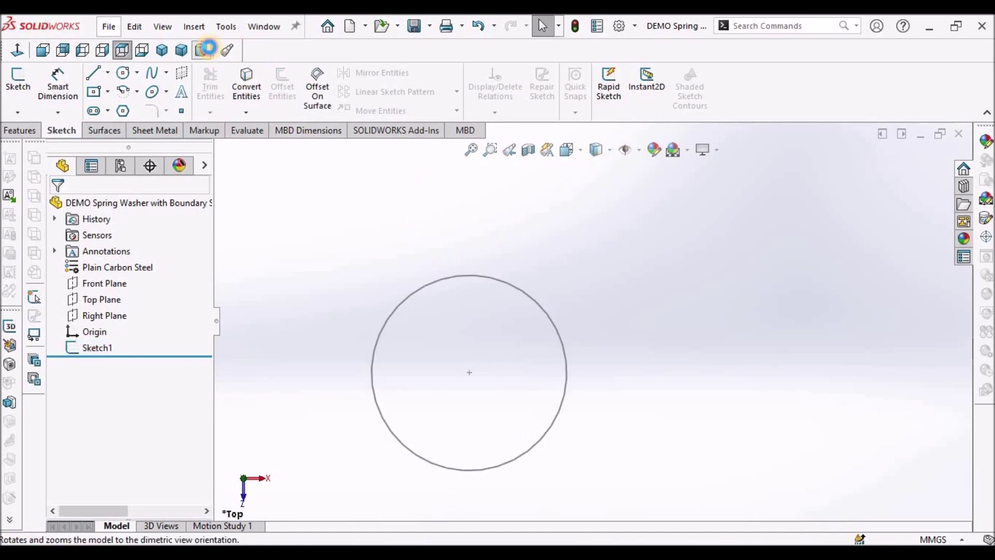
pyautogui.click(207, 50)
# - Create a clockwise variable-pitch helix from the circle with 10 mm pitch in both regions, 1 revolution and a 180-degree start angle
pyautogui.click(20, 130)
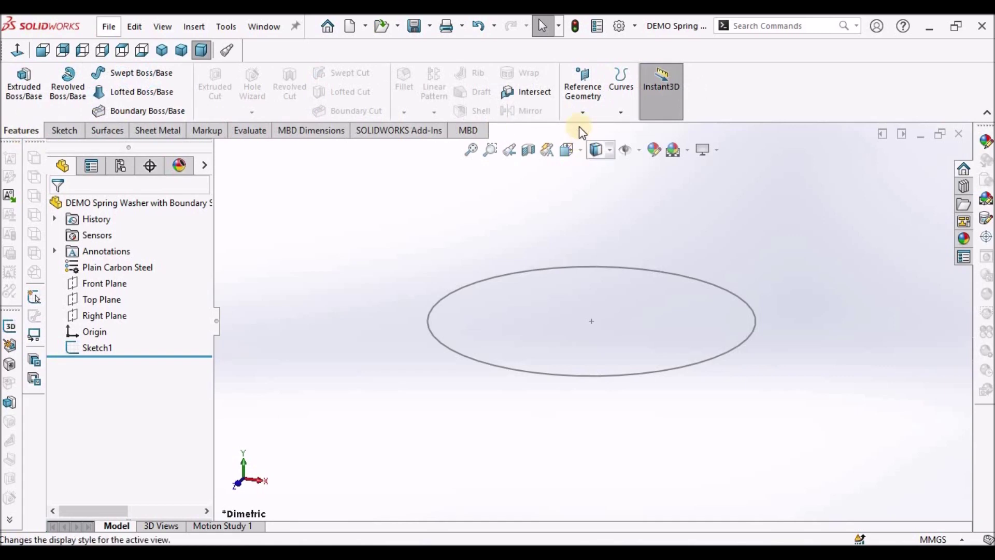
pyautogui.click(621, 111)
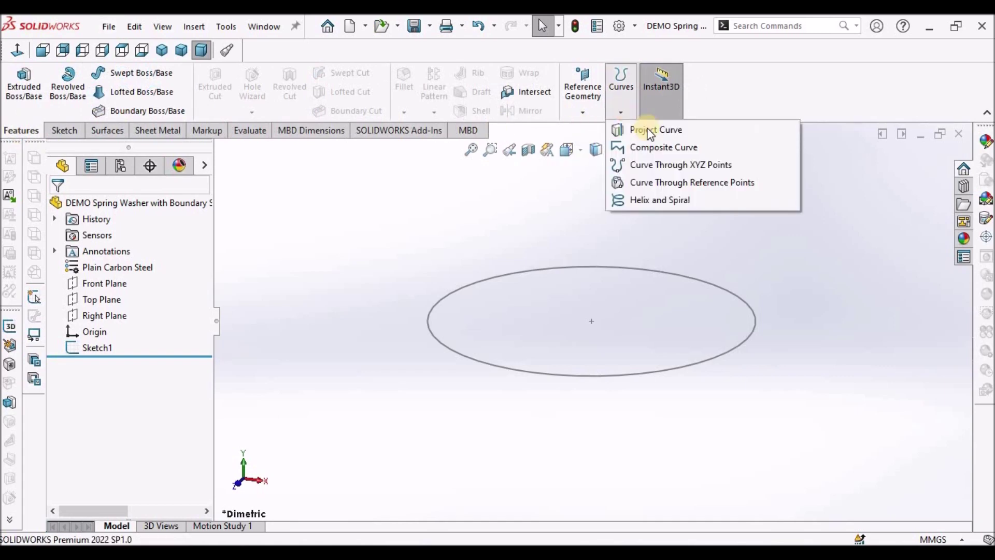
pyautogui.click(656, 201)
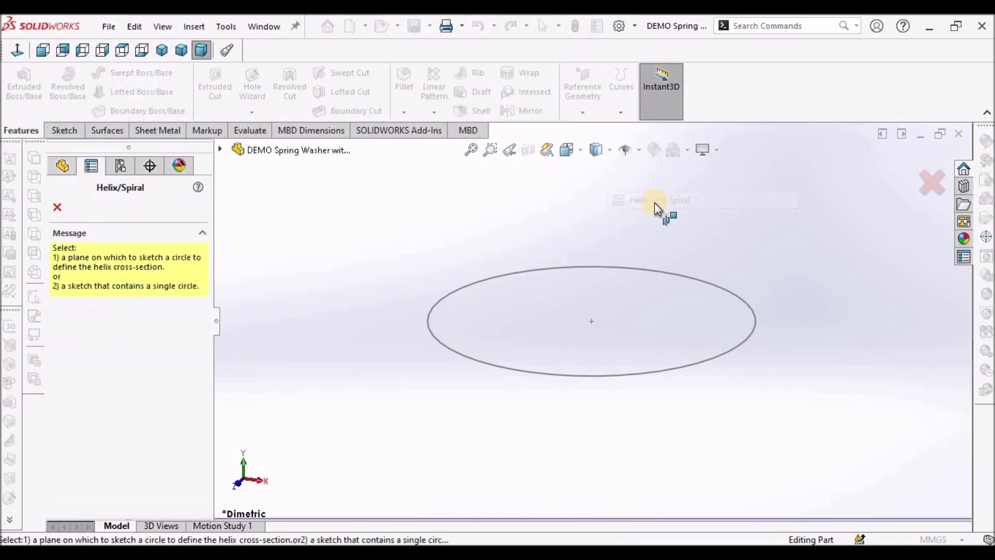
pyautogui.click(675, 274)
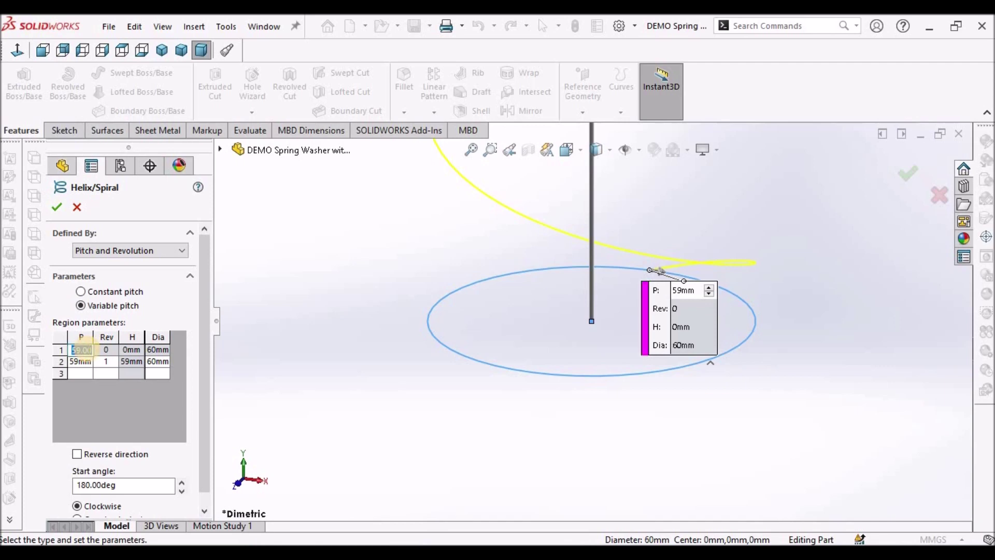
pyautogui.click(82, 361)
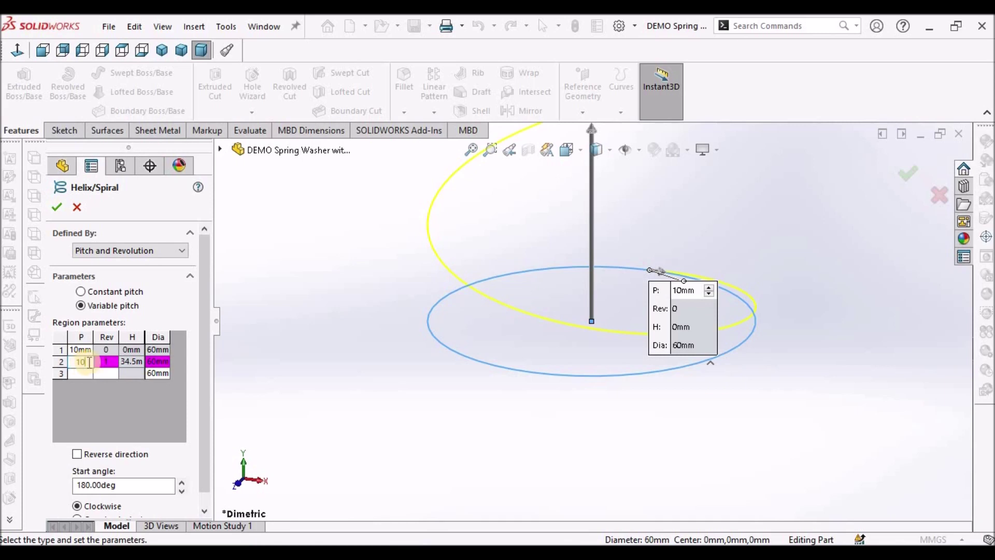
pyautogui.click(81, 412)
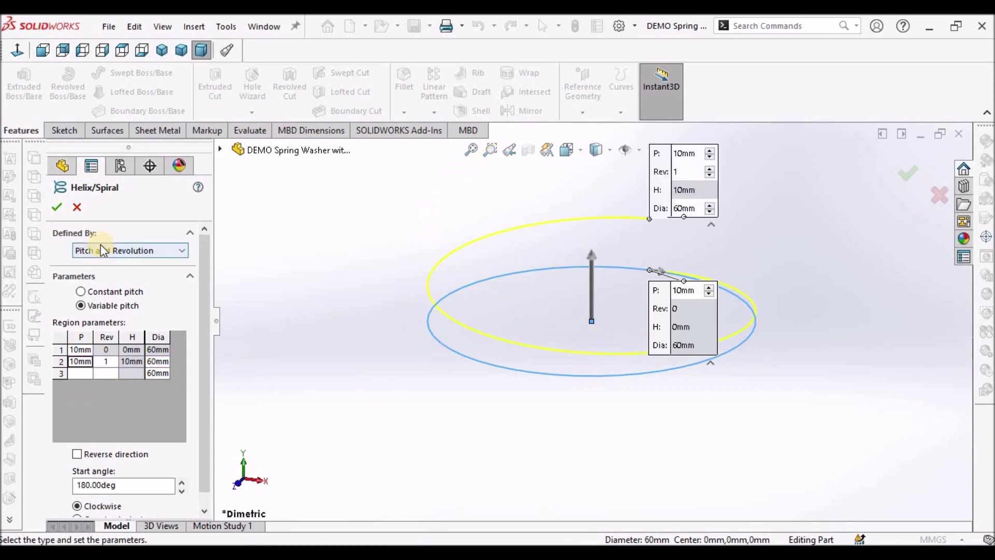
pyautogui.moveTo(203, 444); pyautogui.dragTo(201, 495)
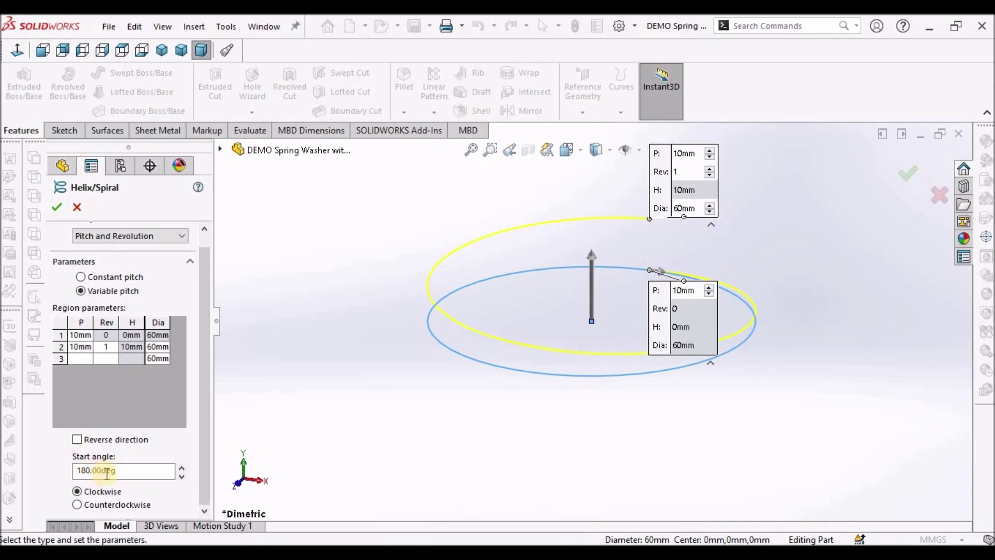
pyautogui.click(54, 207)
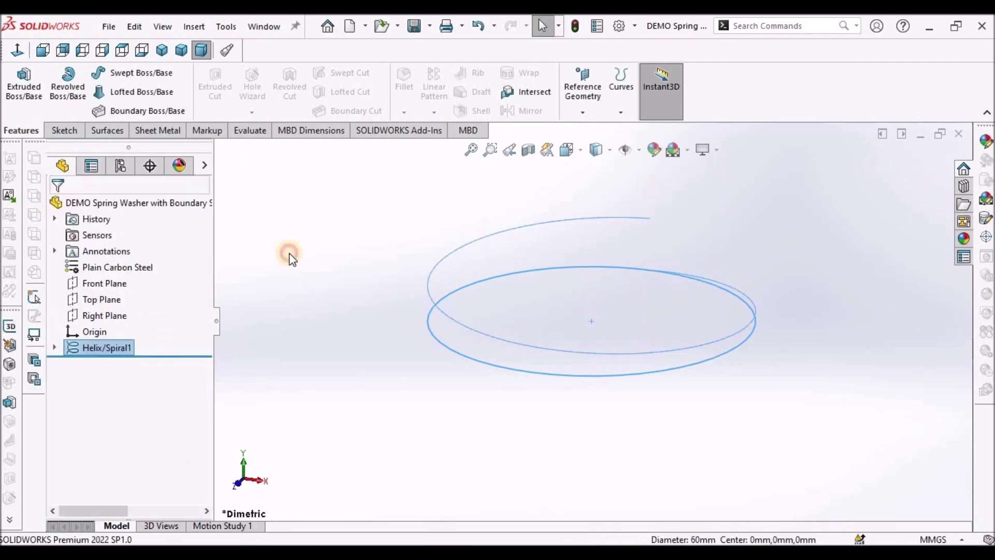
# - Sketch a circle about 24 mm in diameter centred on the origin in a new sketch on the Top Plane
pyautogui.click(631, 297)
pyautogui.scroll(-1, 658, 278)
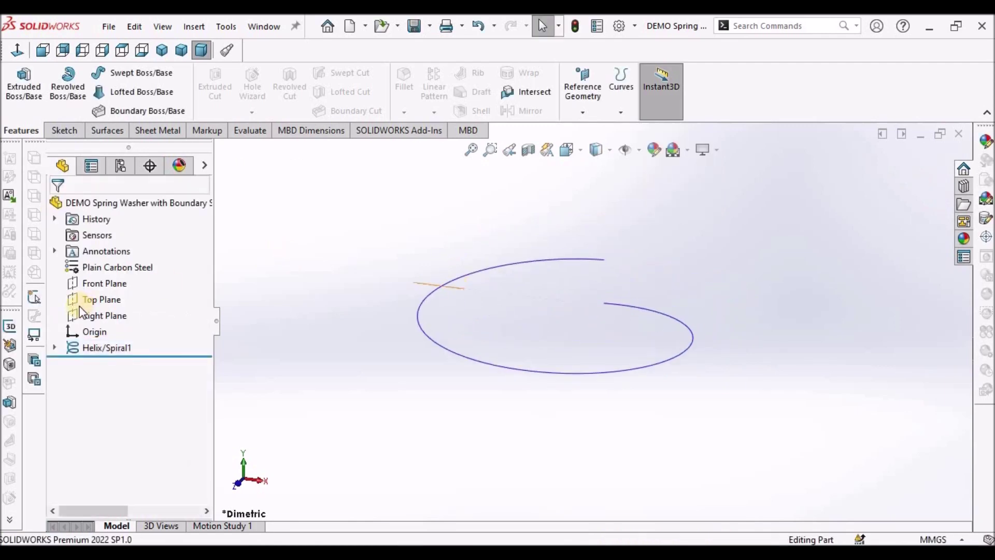
pyautogui.click(112, 300)
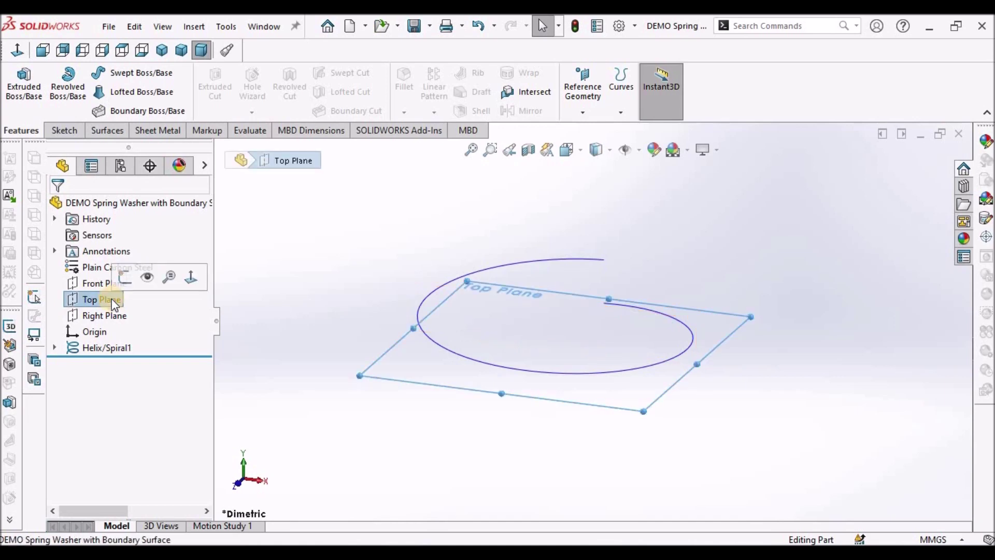
pyautogui.click(64, 130)
pyautogui.click(16, 81)
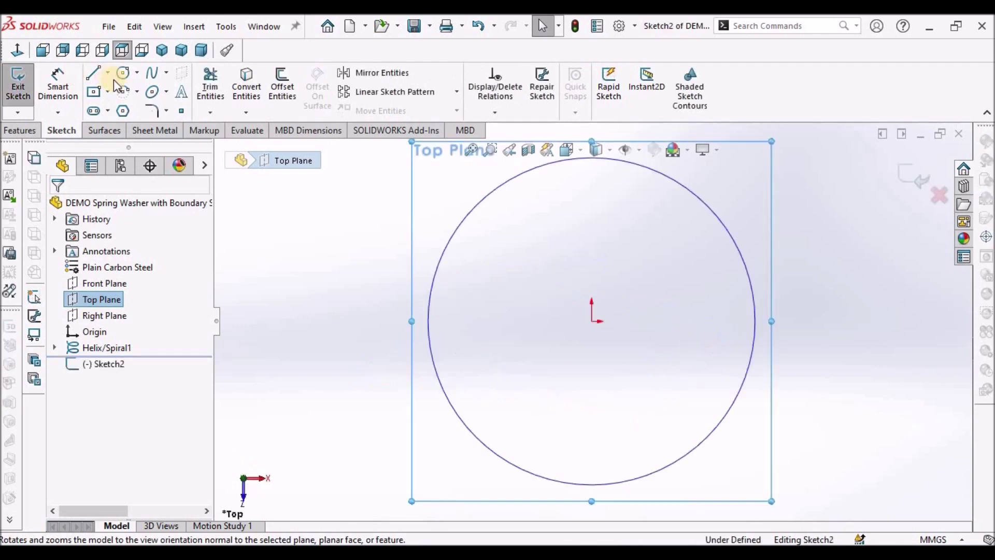
pyautogui.click(123, 73)
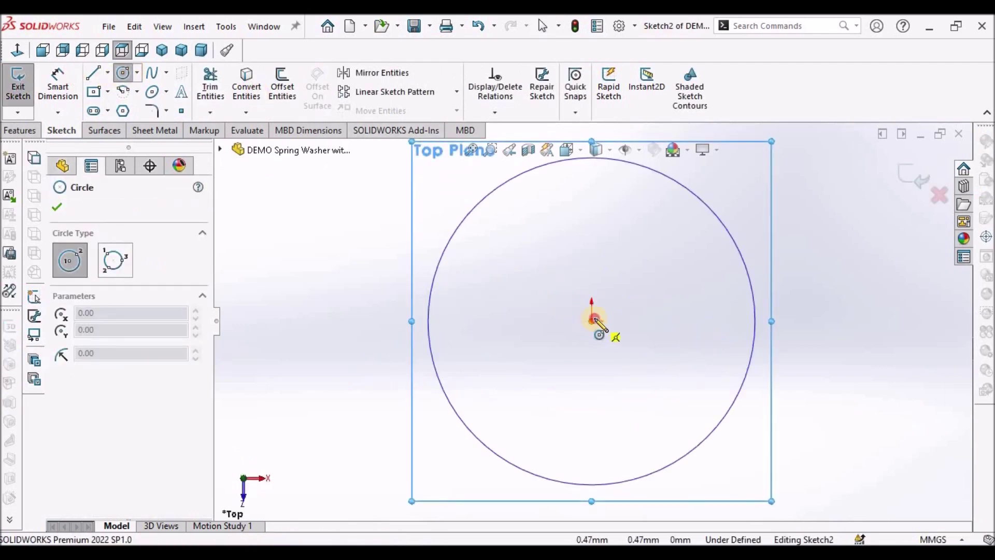
pyautogui.click(592, 321)
pyautogui.click(644, 283)
pyautogui.rightClick(290, 184)
pyautogui.click(344, 206)
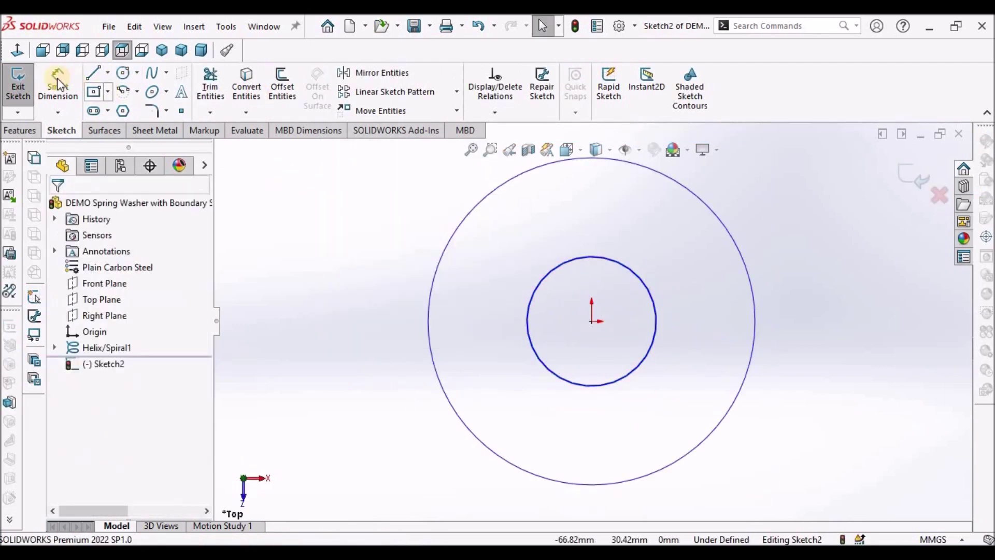
# - Dimension the inner circle's diameter as 30 mm and exit the sketch to the dimetric view
pyautogui.click(61, 85)
pyautogui.click(654, 317)
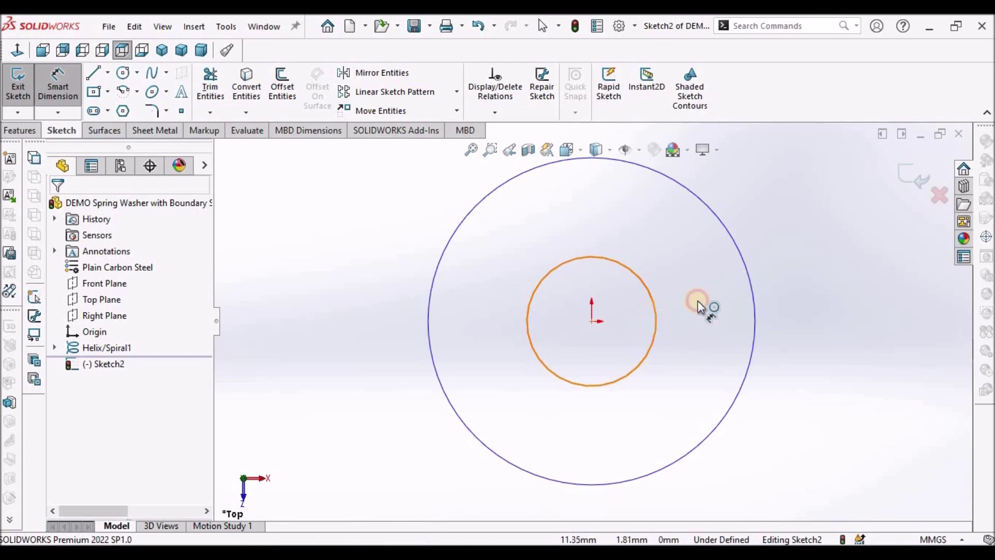
pyautogui.click(693, 253)
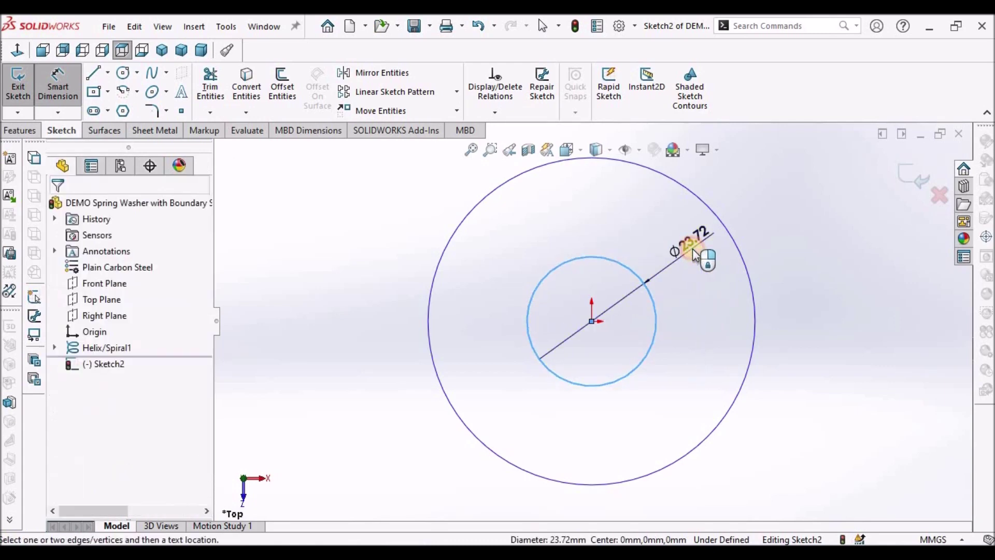
pyautogui.write('30')
pyautogui.press('Return')
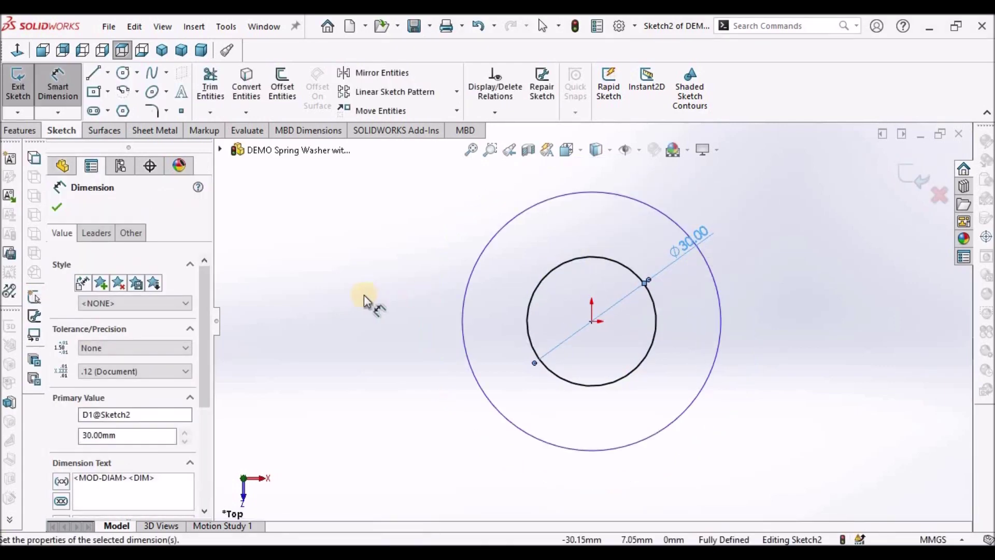
pyautogui.rightClick(366, 297)
pyautogui.click(395, 340)
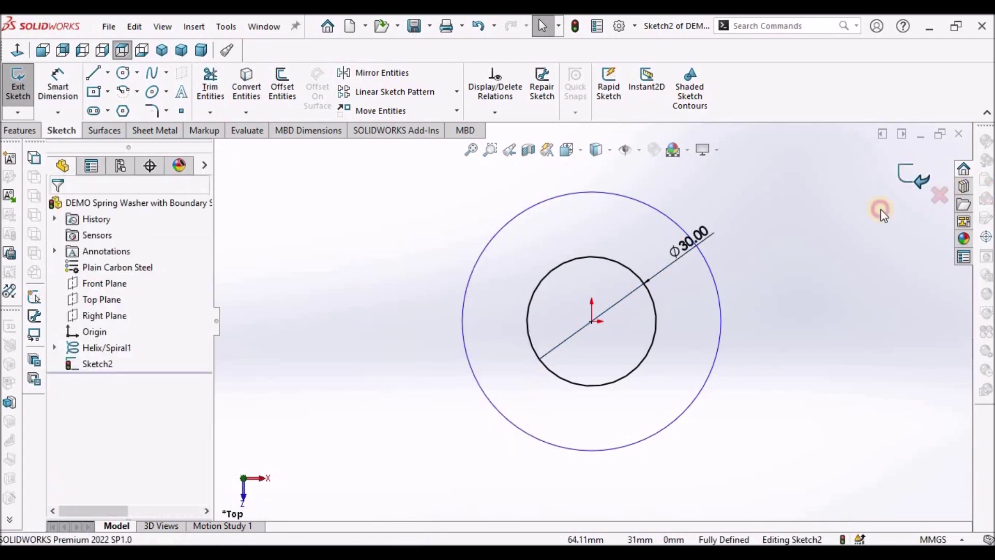
pyautogui.click(913, 177)
pyautogui.click(202, 50)
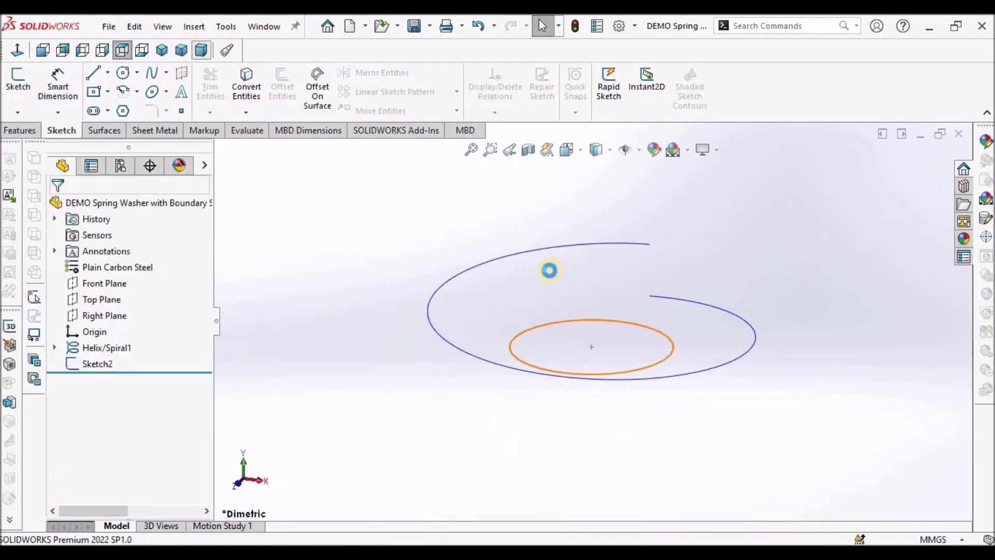
# - Create a clockwise variable-pitch helix from the inner circle with 10 mm pitch in both regions, 1 revolution and a 180-degree start angle
pyautogui.click(13, 132)
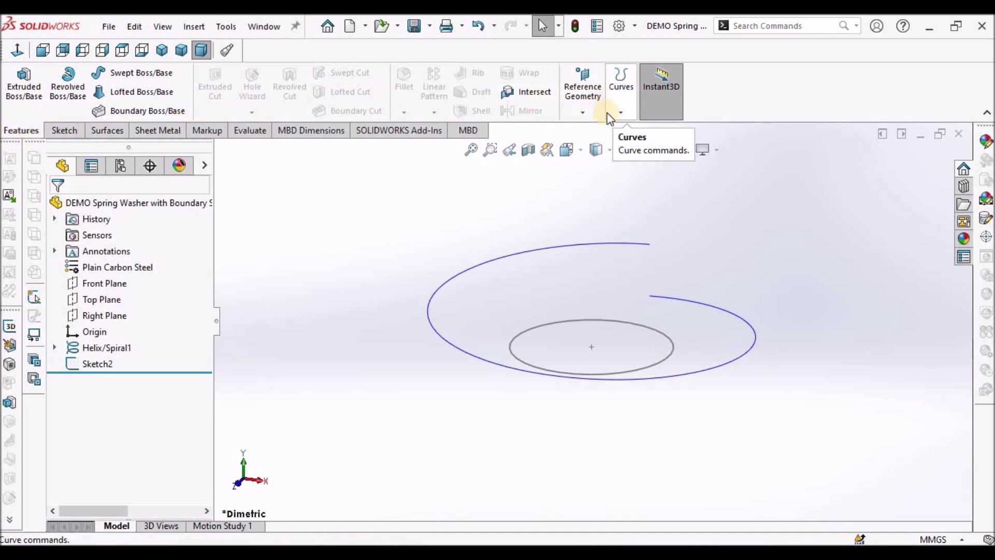
pyautogui.click(621, 113)
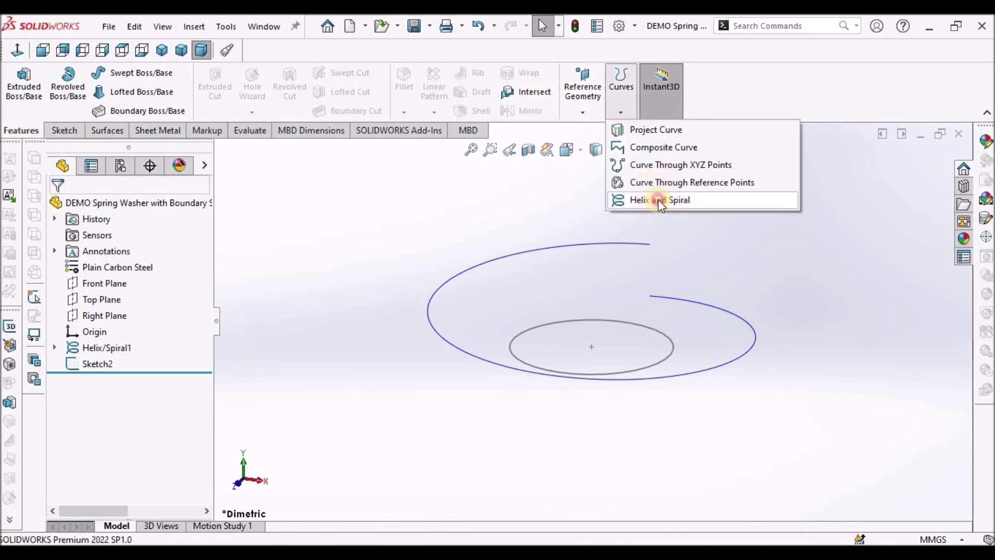
pyautogui.click(659, 203)
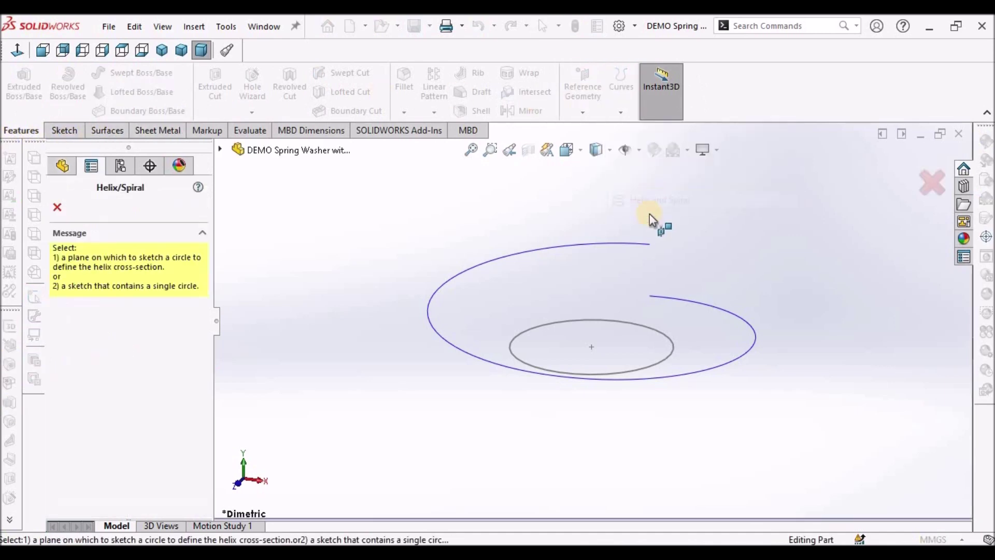
pyautogui.click(647, 328)
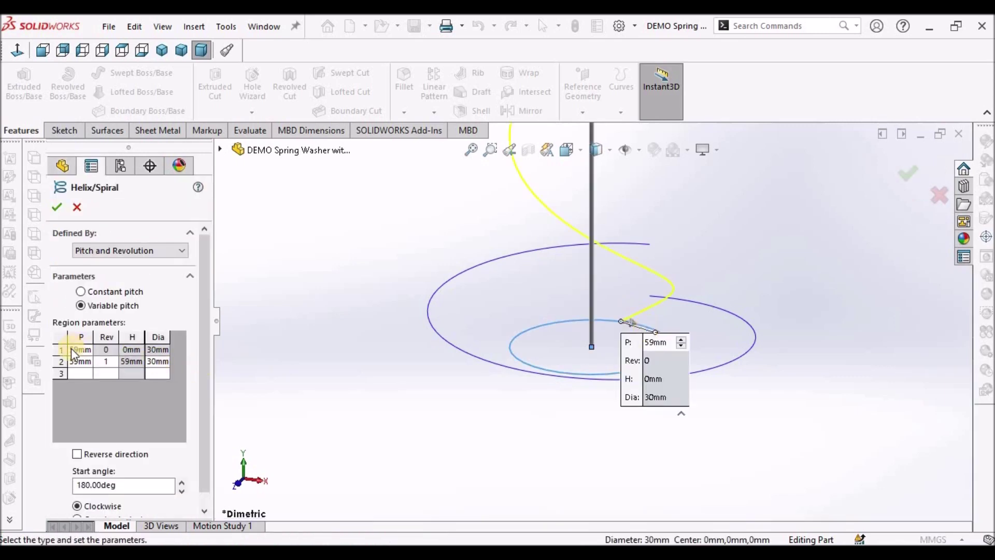
pyautogui.click(83, 351)
pyautogui.doubleClick(86, 351)
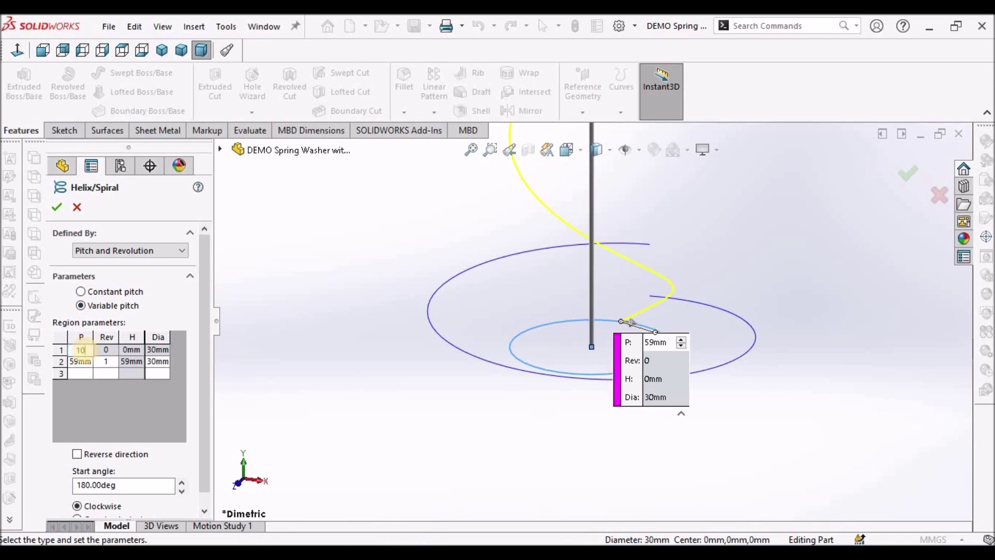
pyautogui.doubleClick(93, 362)
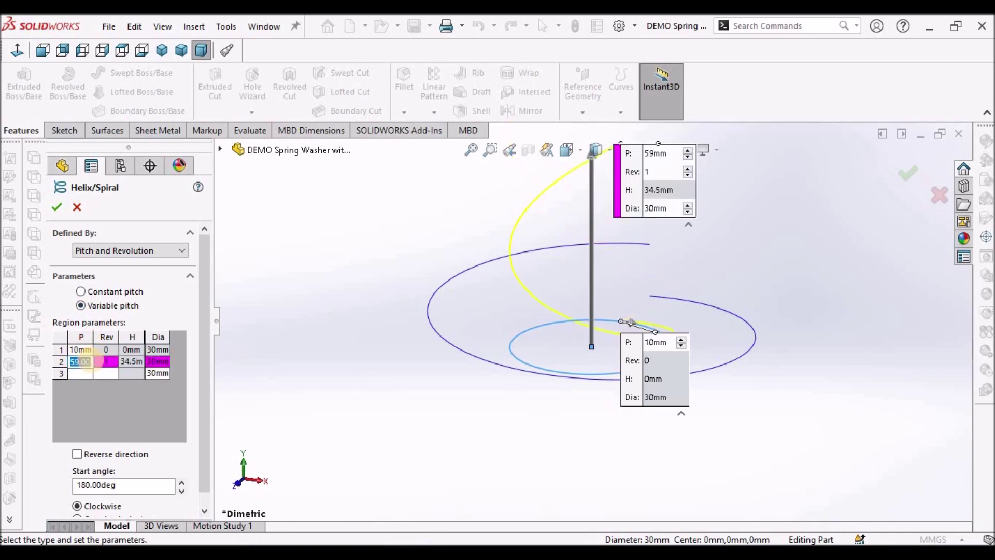
pyautogui.write('10')
pyautogui.click(99, 373)
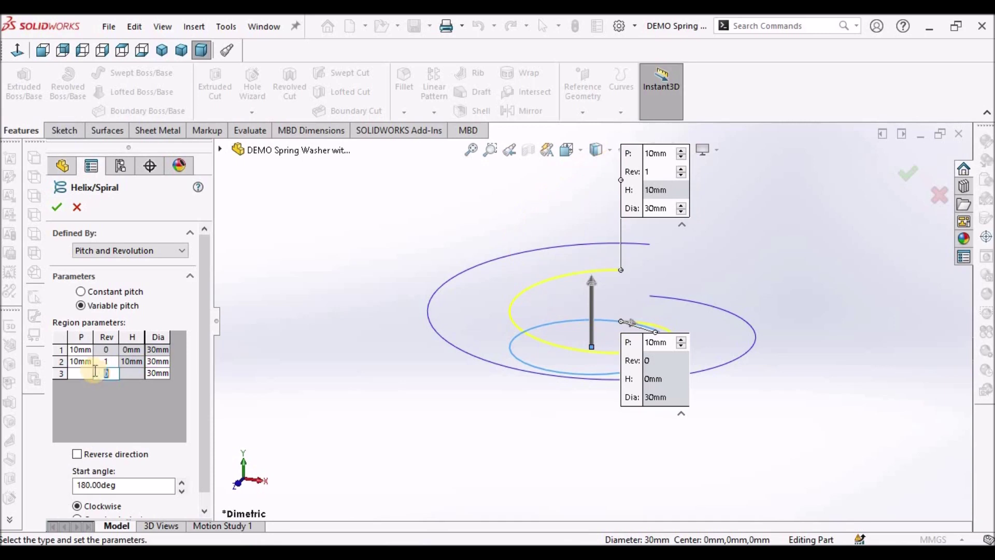
pyautogui.click(58, 208)
pyautogui.click(400, 255)
# - Create a boundary surface between the outer and inner helices, using both as Direction 1 curves
pyautogui.scroll(3, 646, 294)
pyautogui.moveTo(648, 294); pyautogui.dragTo(570, 318, button='middle')
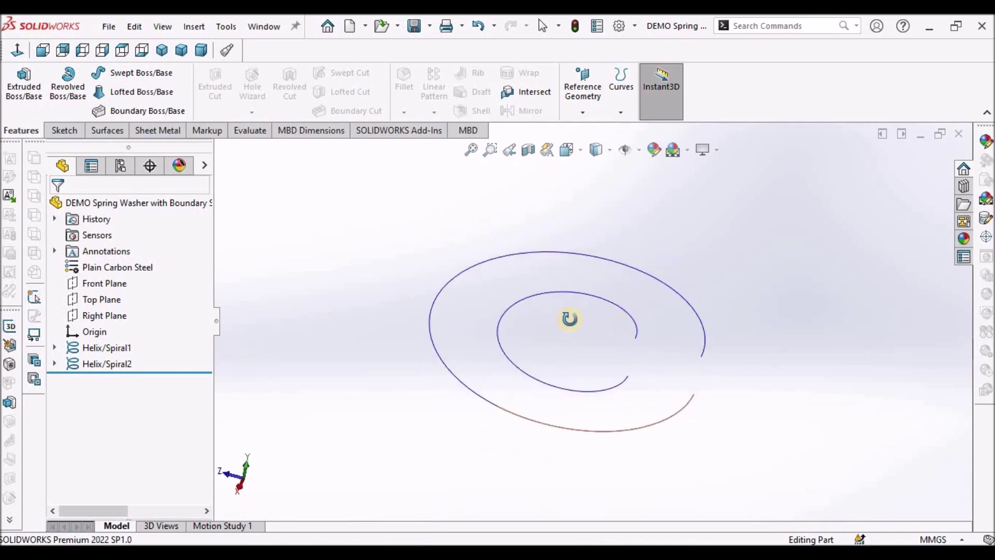
pyautogui.click(106, 132)
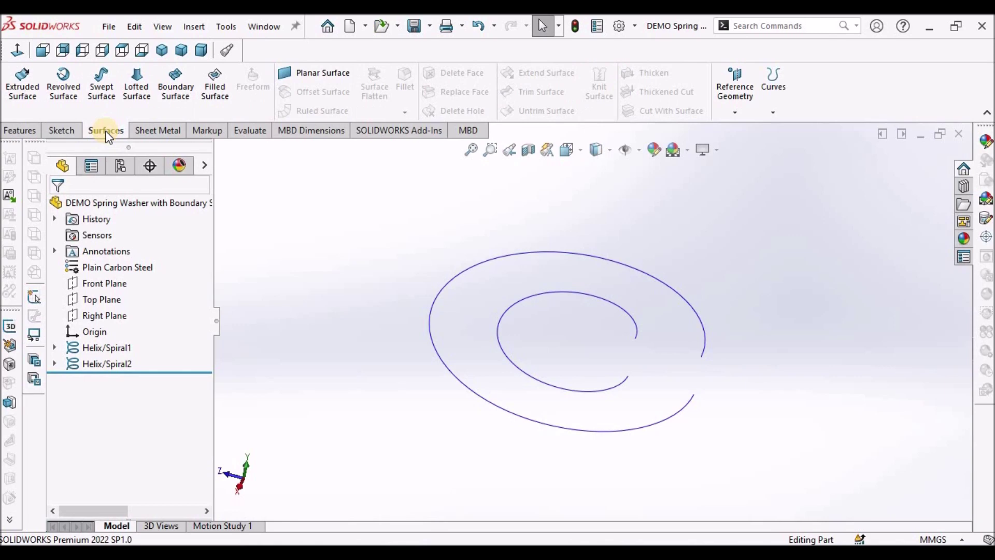
pyautogui.click(177, 87)
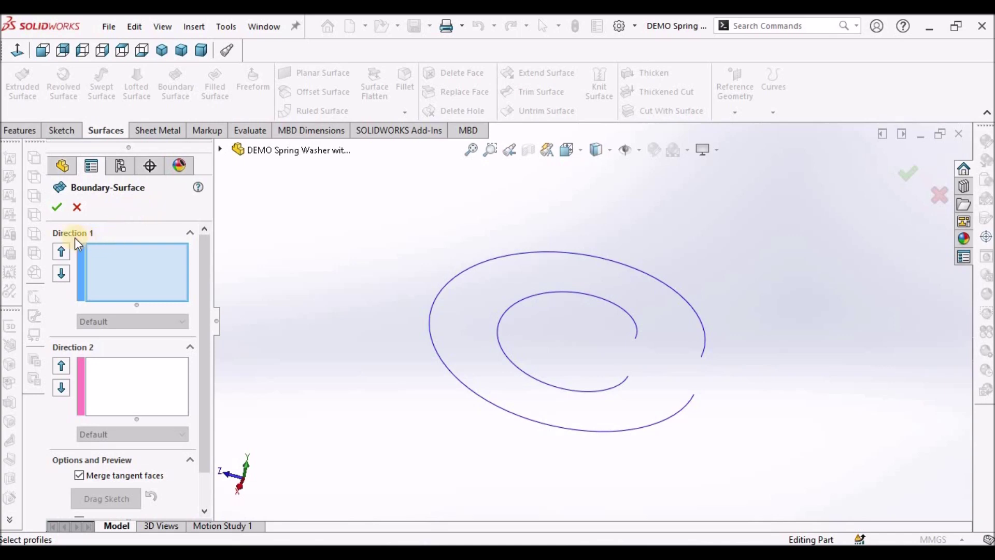
pyautogui.click(629, 267)
pyautogui.click(621, 306)
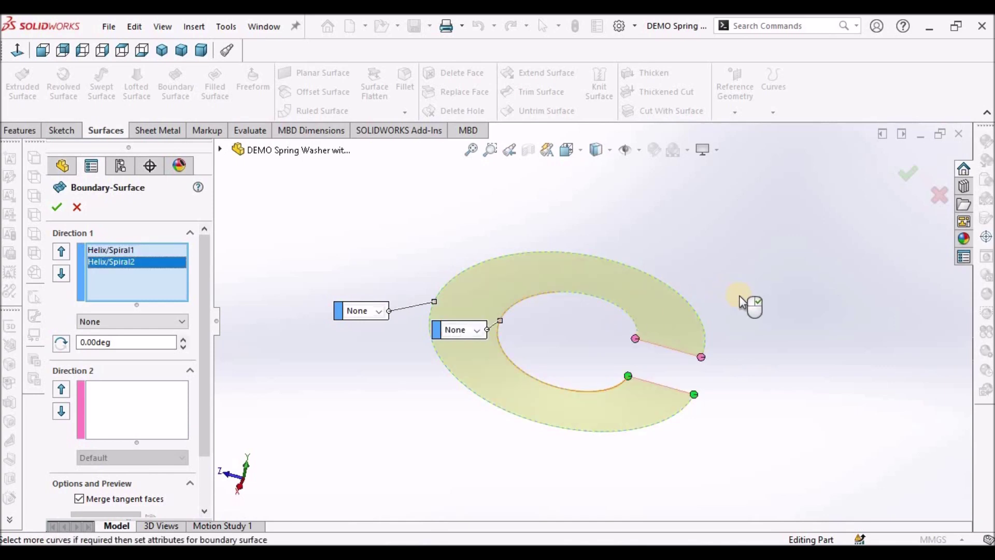
pyautogui.moveTo(746, 292); pyautogui.dragTo(662, 356, button='middle')
pyautogui.scroll(-3, 617, 340)
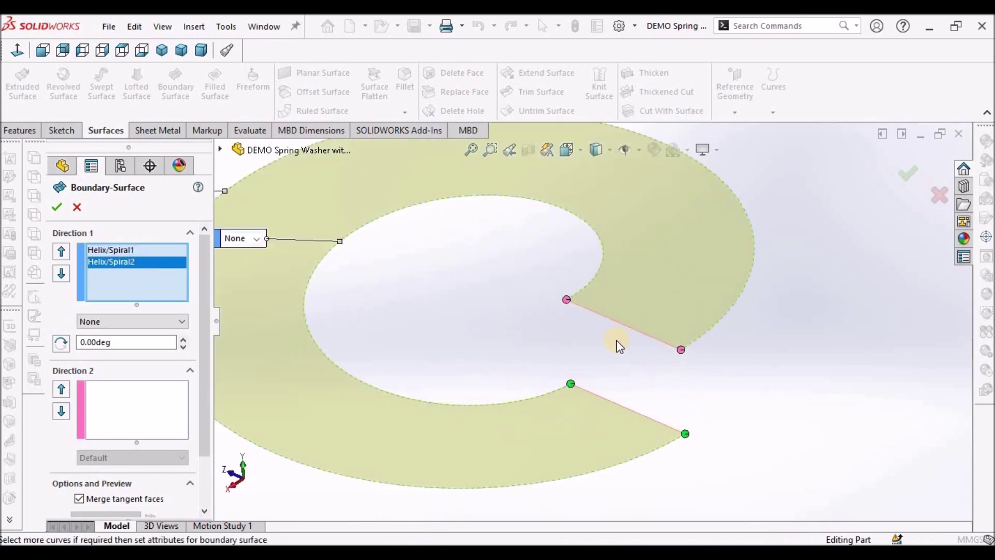
pyautogui.scroll(5, 596, 360)
pyautogui.moveTo(597, 358); pyautogui.dragTo(586, 378, button='middle')
pyautogui.moveTo(641, 340); pyautogui.dragTo(701, 303, button='middle')
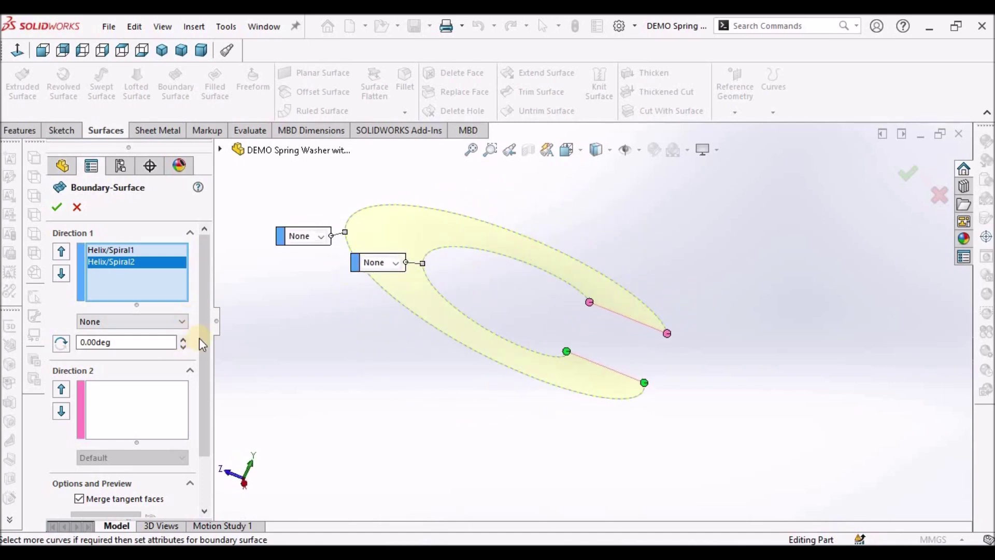
pyautogui.click(57, 207)
# - Expand the surface bodies folder and inspect the new boundary surface from several angles
pyautogui.moveTo(767, 291); pyautogui.dragTo(546, 384, button='middle')
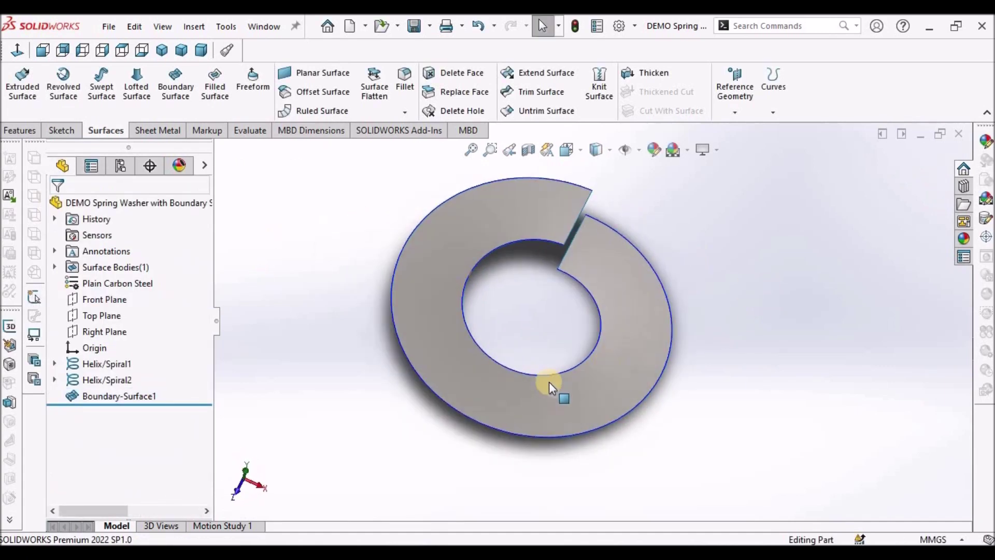
pyautogui.click(54, 267)
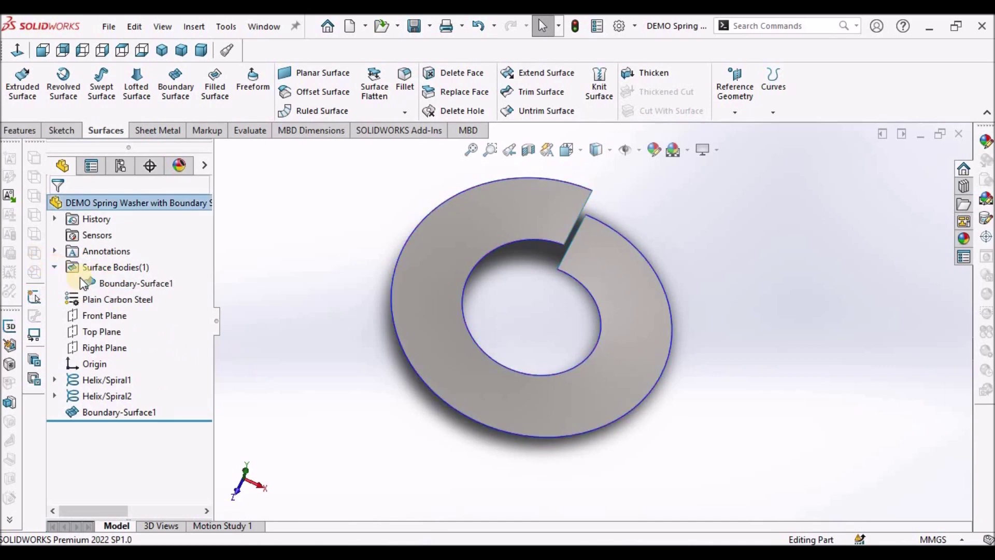
pyautogui.click(158, 286)
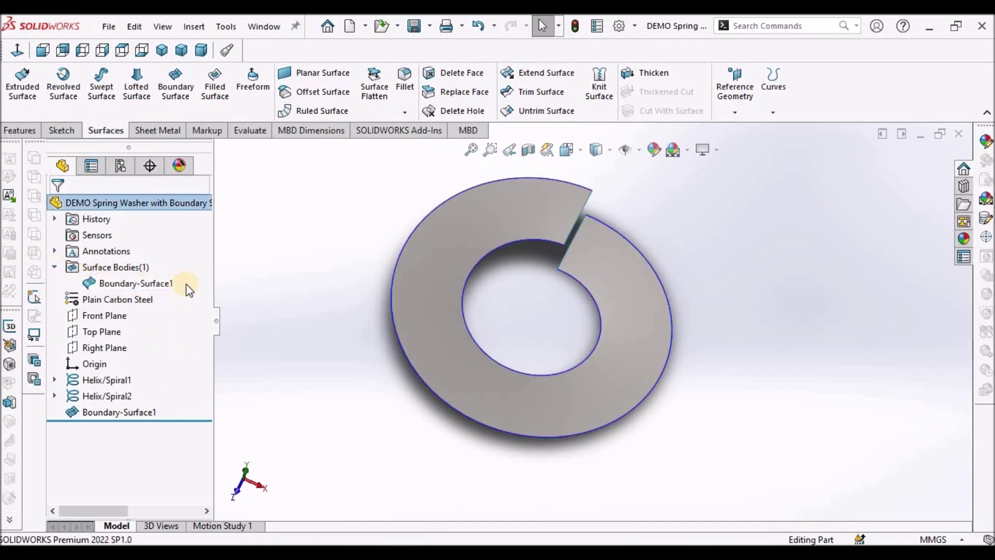
pyautogui.moveTo(595, 318); pyautogui.dragTo(390, 238, button='middle')
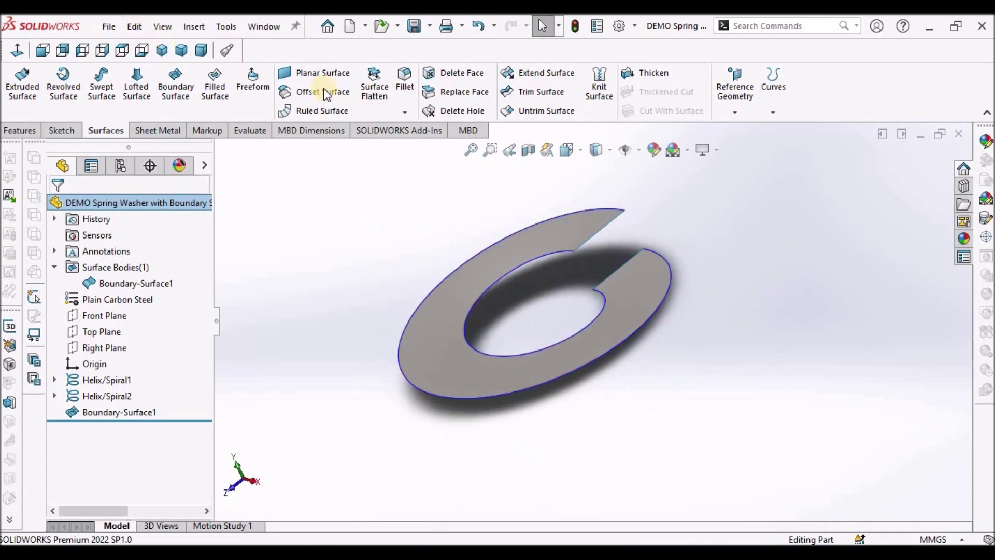
# - Thicken the boundary surface on both sides with a thickness of 2 mm
pyautogui.click(647, 78)
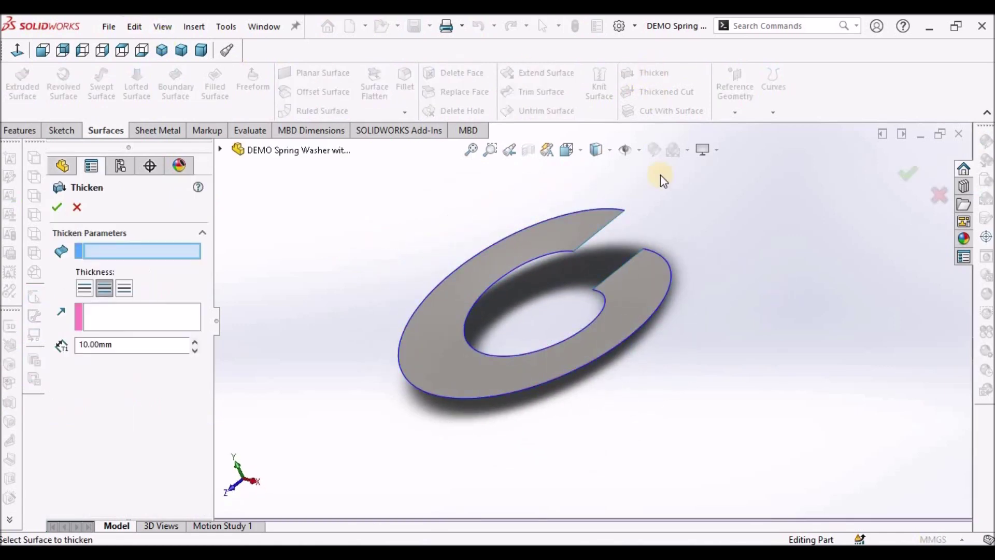
pyautogui.click(633, 272)
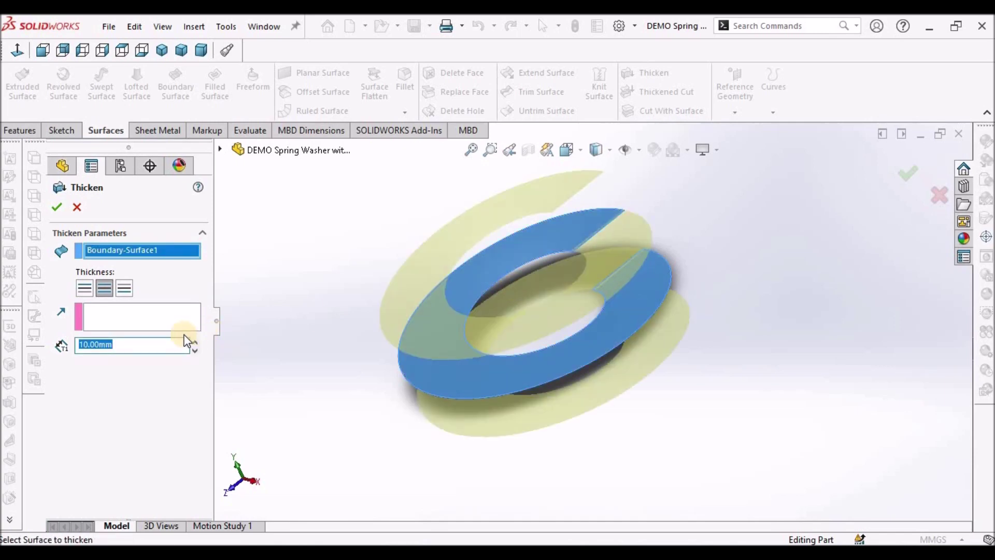
pyautogui.write('2')
pyautogui.press('Return')
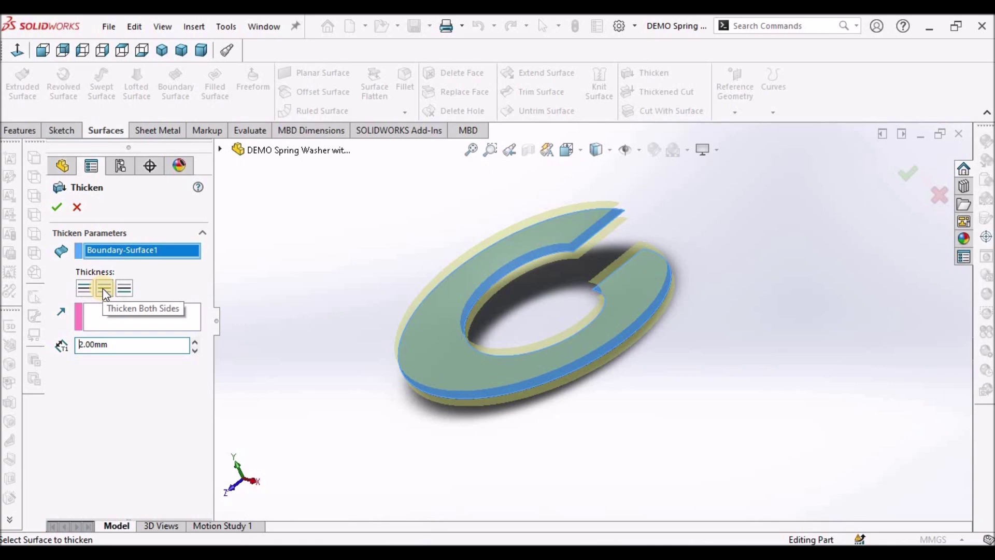
pyautogui.press('Return')
# - Hide all item types so that the helix curves no longer show on the washer
pyautogui.moveTo(580, 263); pyautogui.dragTo(623, 212, button='middle')
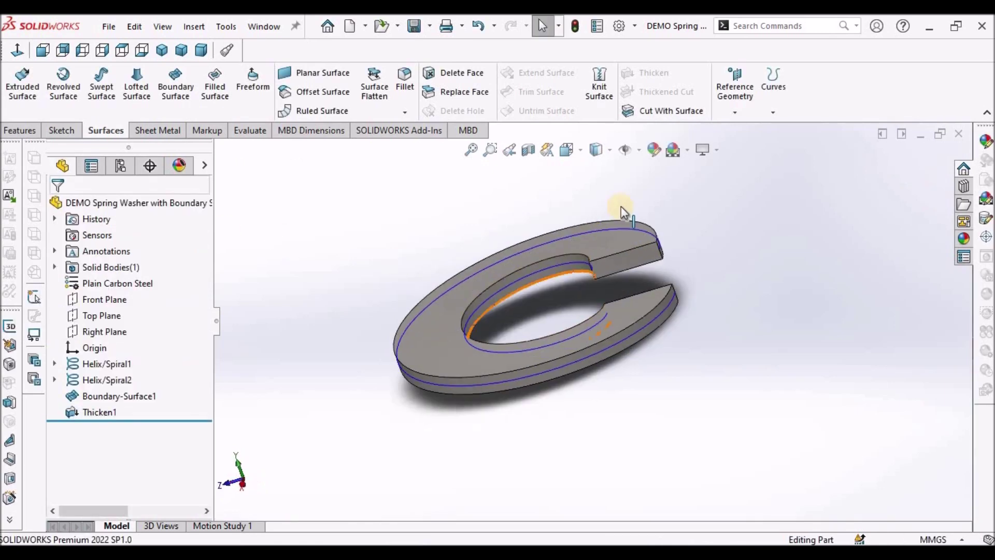
pyautogui.click(639, 151)
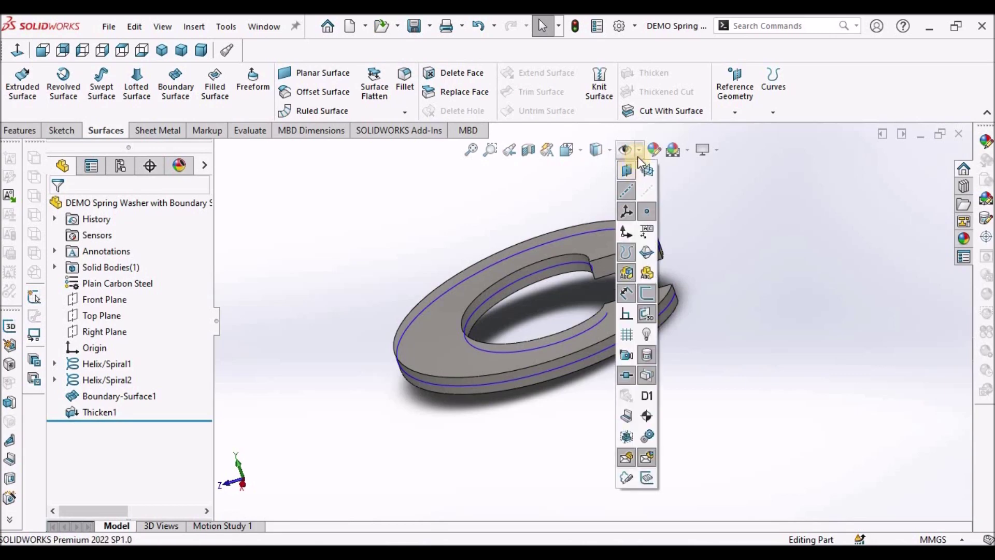
pyautogui.click(625, 150)
# - Examine the finished spring washer from several angles, including the dimetric view
pyautogui.moveTo(710, 223); pyautogui.dragTo(532, 496, button='middle')
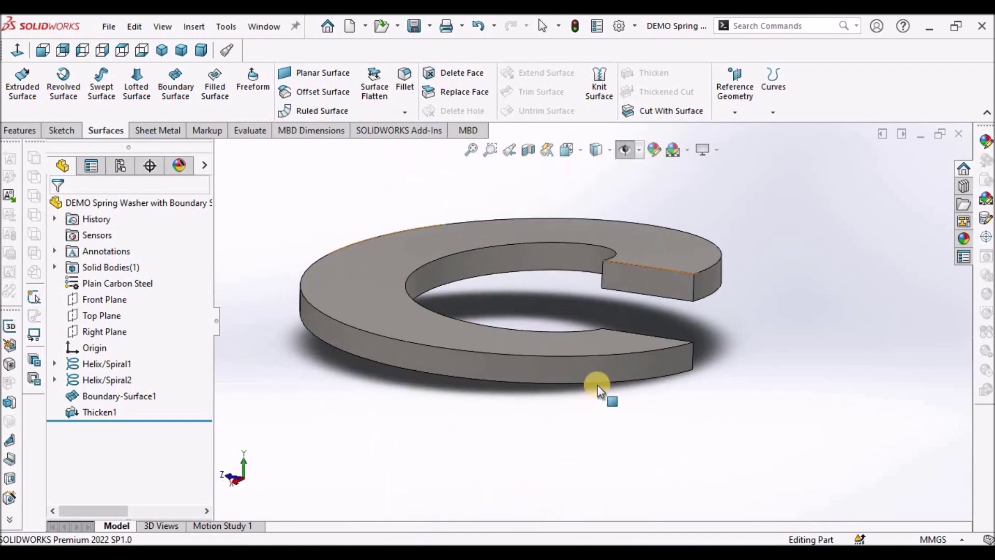
pyautogui.scroll(3, 578, 303)
pyautogui.moveTo(576, 326); pyautogui.dragTo(575, 372, button='middle')
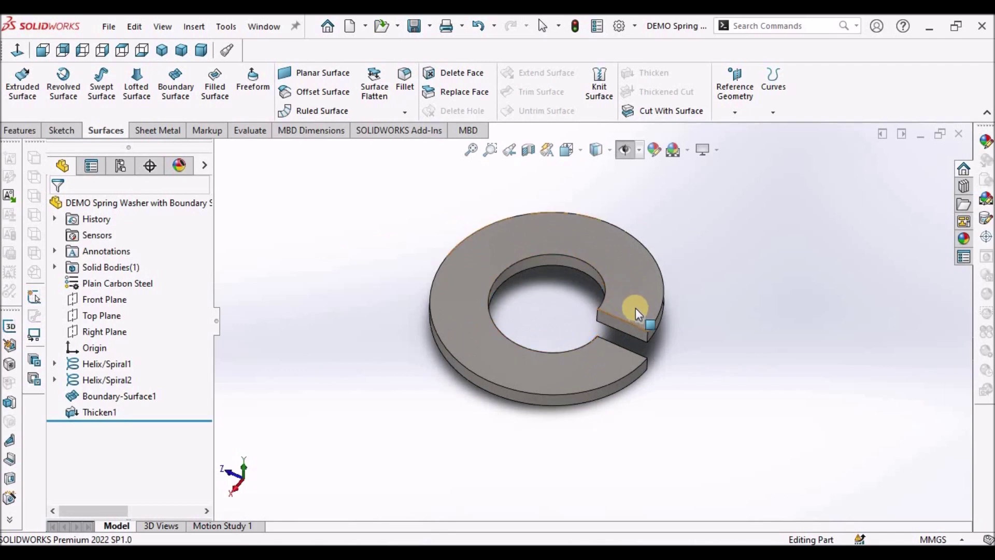
pyautogui.click(201, 50)
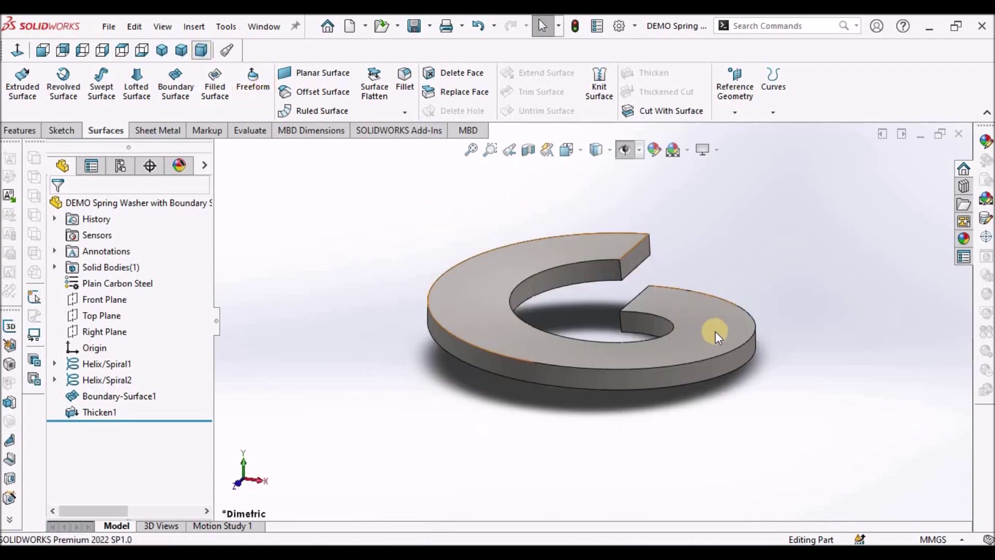
pyautogui.moveTo(640, 313); pyautogui.dragTo(627, 344, button='middle')
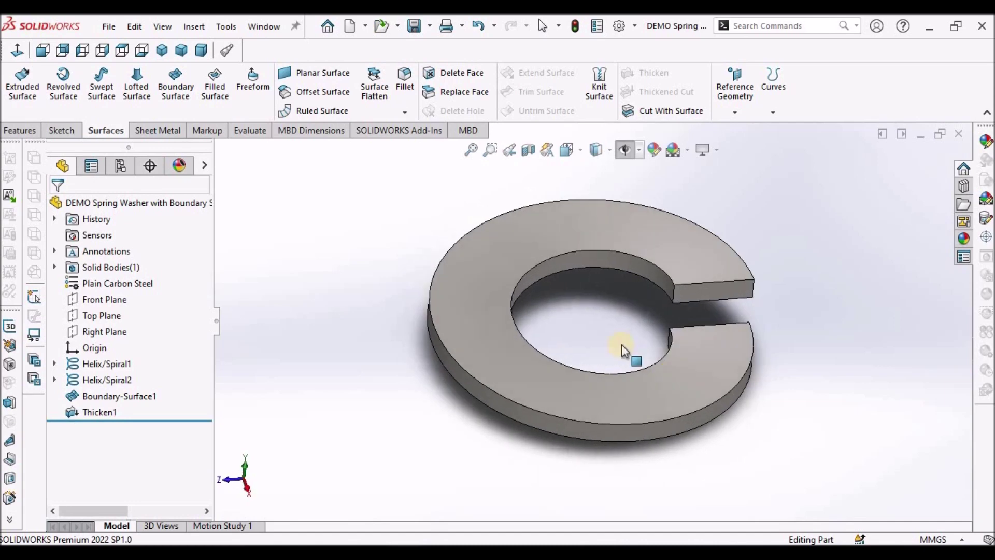
pyautogui.click(21, 130)
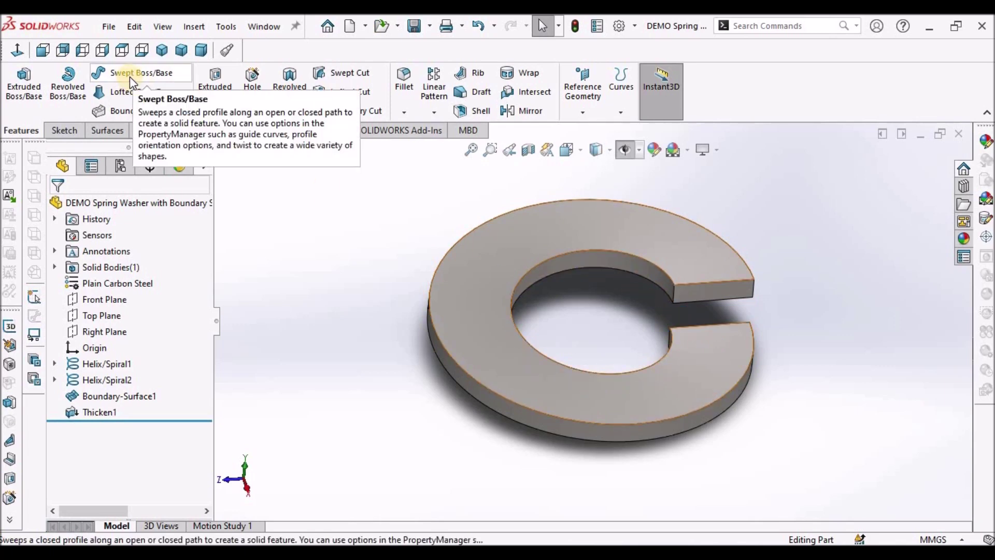
pyautogui.click(356, 242)
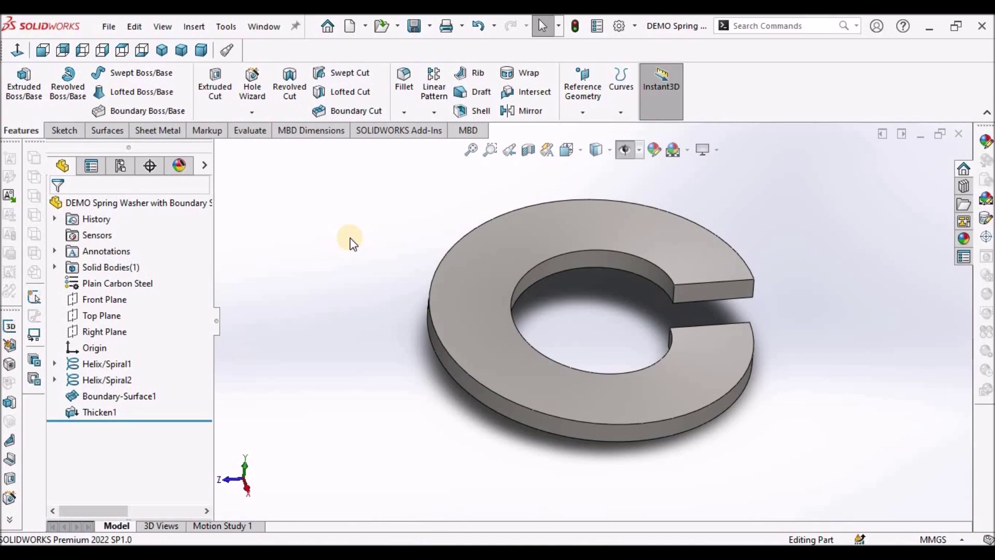